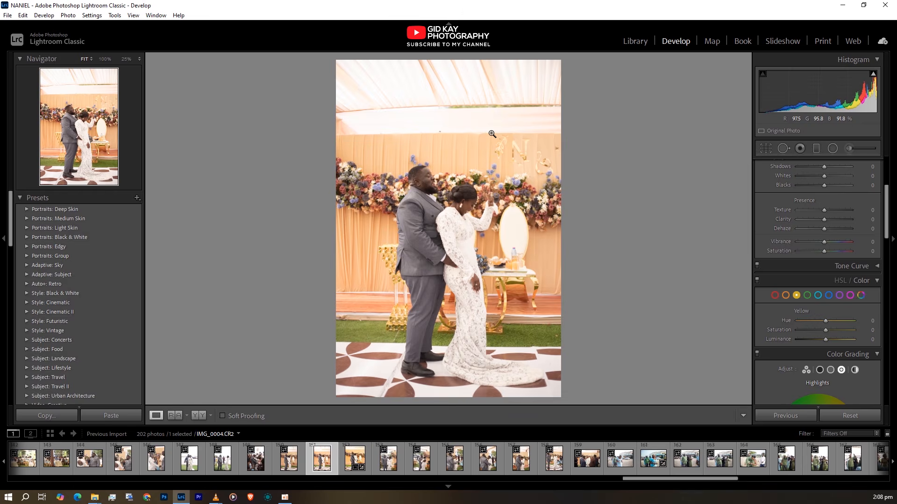
Paste the copied develop settings onto photo IMG_0004.CR2 and compare it with the original side by side
{"action": "left_click", "coordinate": [465, 202]}
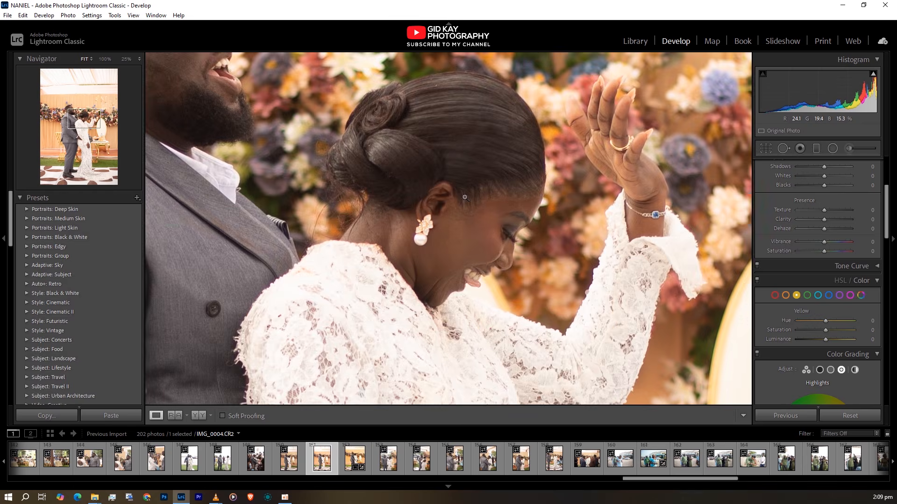
{"action": "left_click", "coordinate": [461, 148]}
{"action": "right_click", "coordinate": [469, 147]}
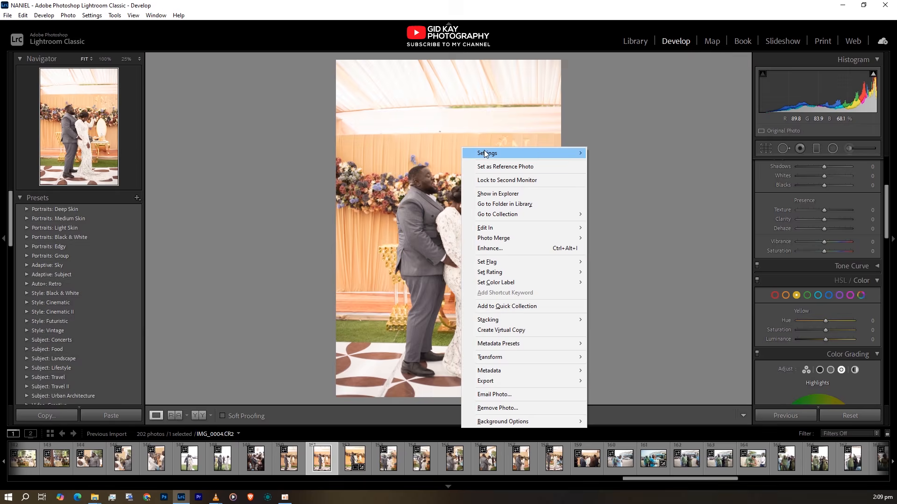
{"action": "mouse_move", "coordinate": [526, 153]}
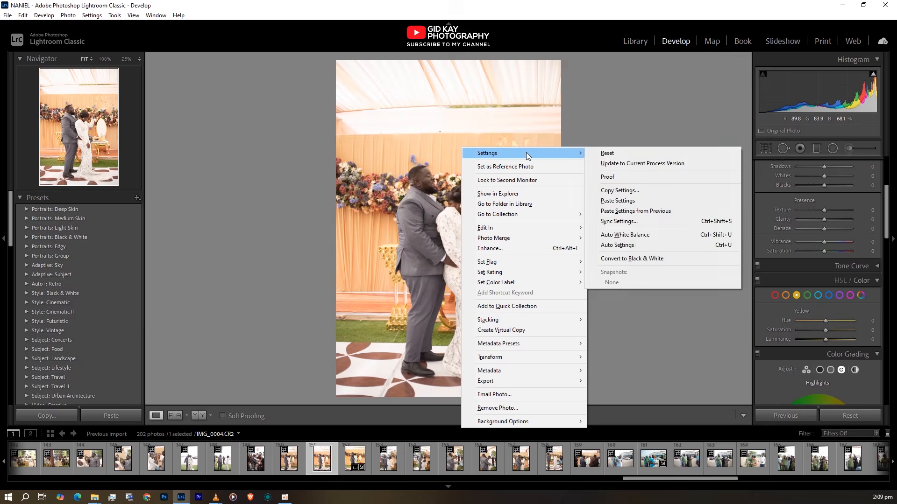
{"action": "left_click", "coordinate": [617, 200]}
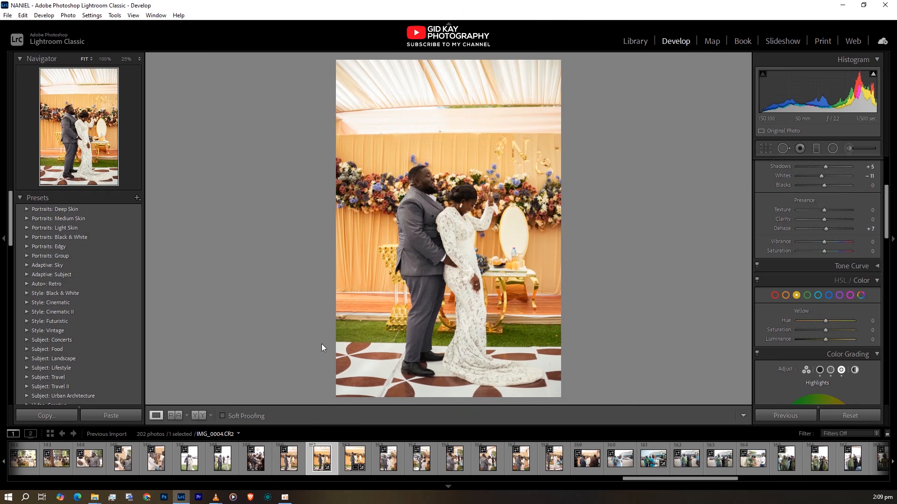
{"action": "left_click", "coordinate": [196, 415]}
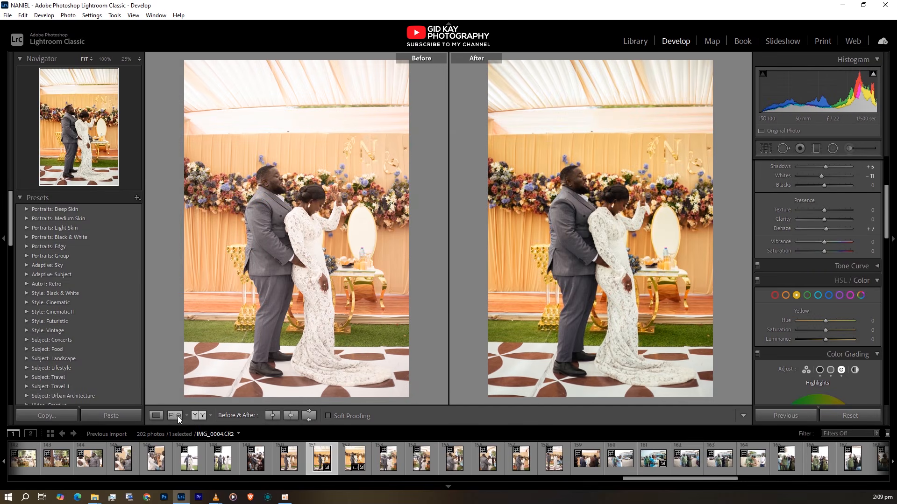
{"action": "left_click", "coordinate": [161, 414]}
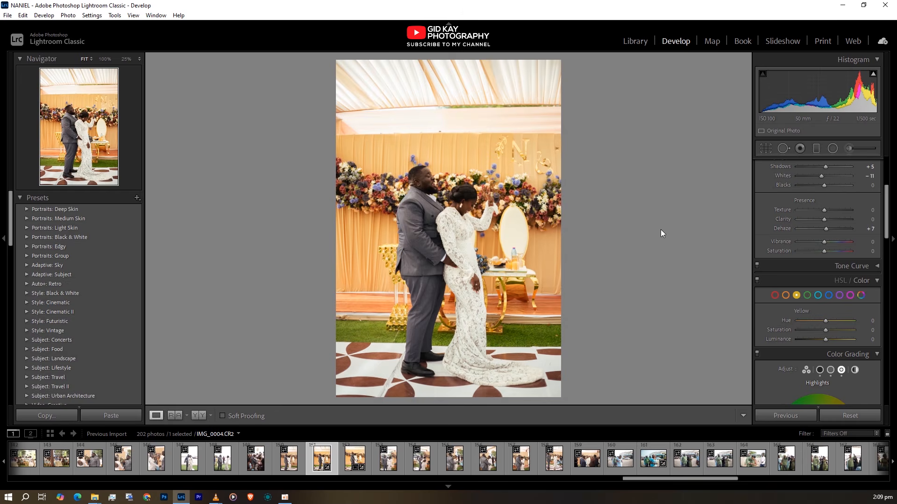
Reset the photo's Exposure and lower it to −0.18
{"action": "scroll", "coordinate": [792, 245], "scroll_direction": "up", "scroll_amount": 4}
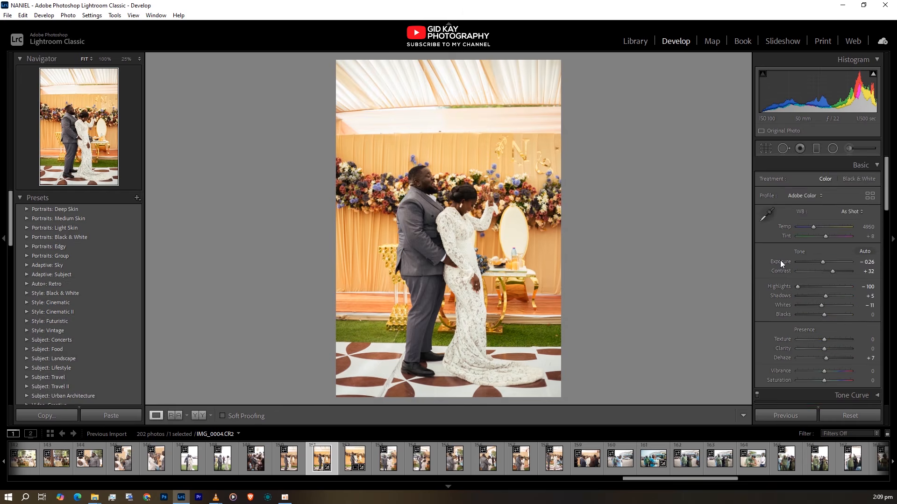
{"action": "double_click", "coordinate": [780, 260]}
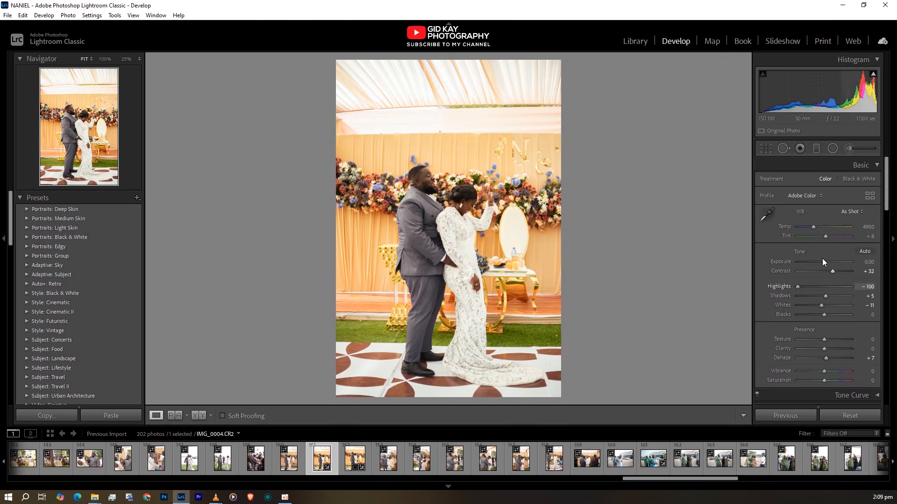
{"action": "left_click_drag", "start_coordinate": [823, 261], "coordinate": [822, 262]}
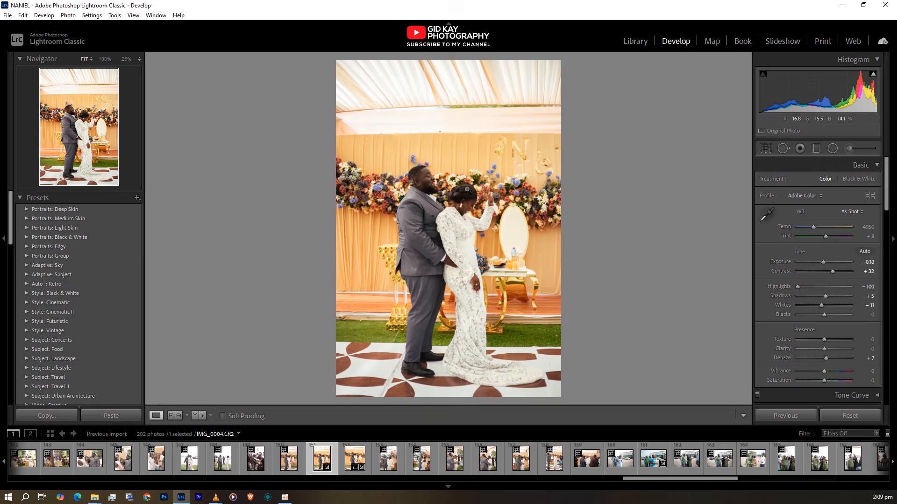
Crop the photo to a 4 x 5 / 8 x 10 aspect ratio, cutting off most of the tent ceiling above the couple
{"action": "key", "text": "r"}
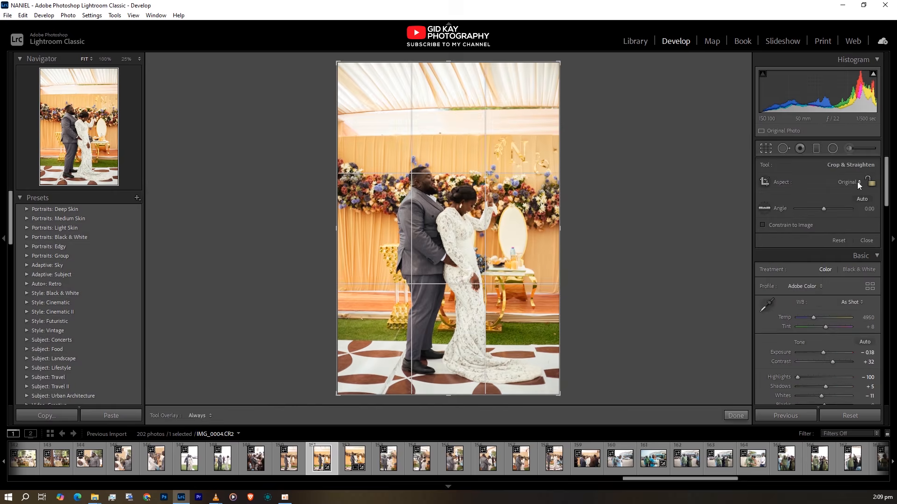
{"action": "left_click", "coordinate": [856, 182]}
{"action": "left_click", "coordinate": [803, 237]}
{"action": "left_click_drag", "start_coordinate": [497, 256], "coordinate": [498, 246]}
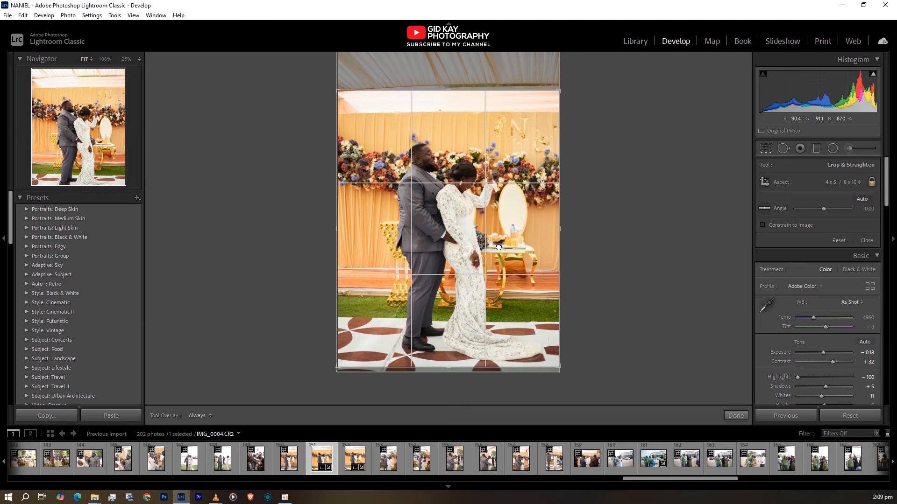
{"action": "left_click_drag", "start_coordinate": [567, 85], "coordinate": [570, 89]}
{"action": "key", "text": "Return"}
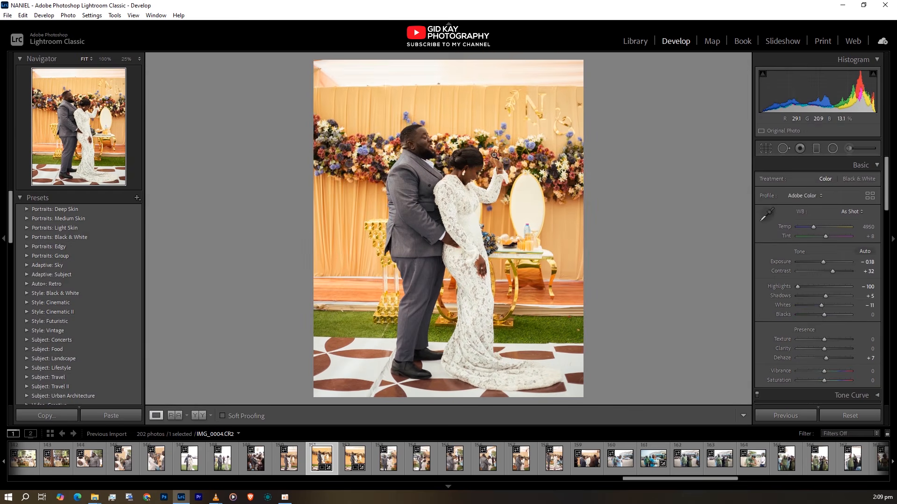
Raise Shadows to +30 and set the Green colour range to Hue about +23 and Saturation +38
{"action": "left_click_drag", "start_coordinate": [825, 296], "coordinate": [831, 296]}
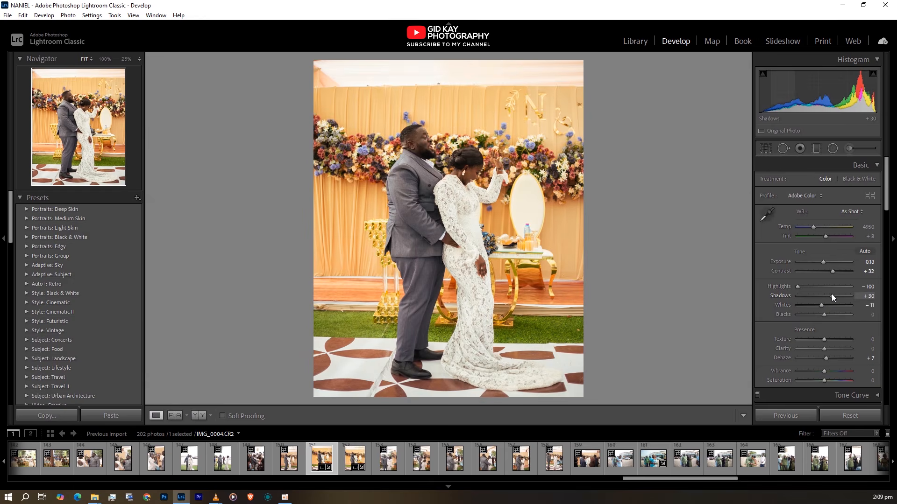
{"action": "scroll", "coordinate": [811, 340], "scroll_direction": "down", "scroll_amount": 5}
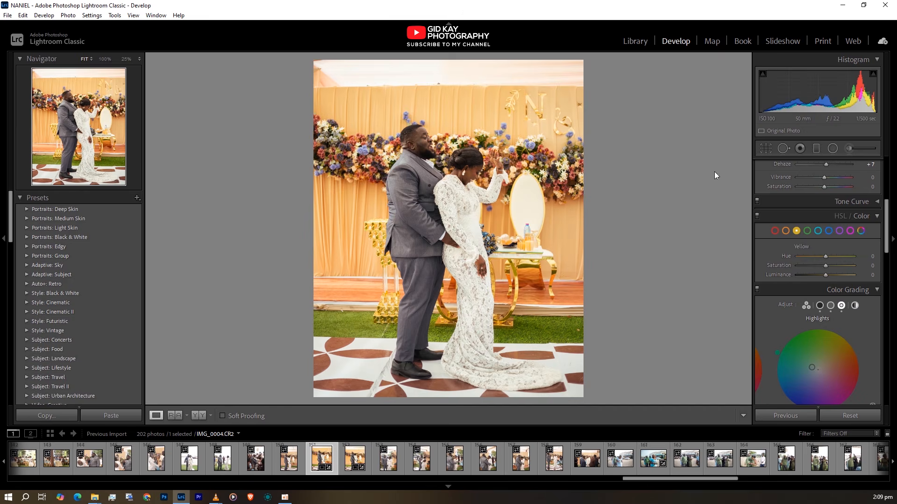
{"action": "left_click", "coordinate": [807, 230]}
{"action": "left_click_drag", "start_coordinate": [826, 267], "coordinate": [833, 266]}
{"action": "mouse_move", "coordinate": [826, 257]}
{"action": "left_mouse_down"}
{"action": "mouse_move", "coordinate": [812, 259]}
{"action": "mouse_move", "coordinate": [833, 256]}
{"action": "left_mouse_up"}
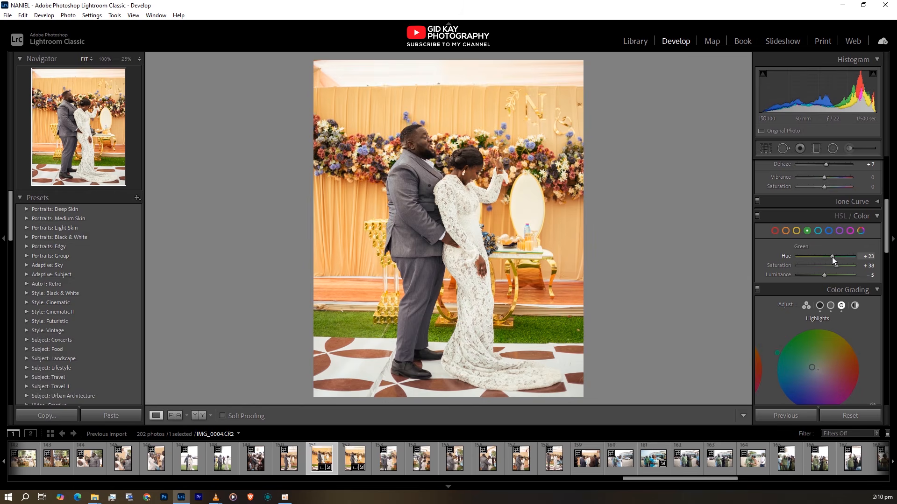
{"action": "left_click_drag", "start_coordinate": [832, 257], "coordinate": [831, 256]}
Set the Yellow colour range's Saturation to +25 and adjust the Red Saturation
{"action": "left_click", "coordinate": [796, 231]}
{"action": "left_click_drag", "start_coordinate": [825, 266], "coordinate": [737, 273]}
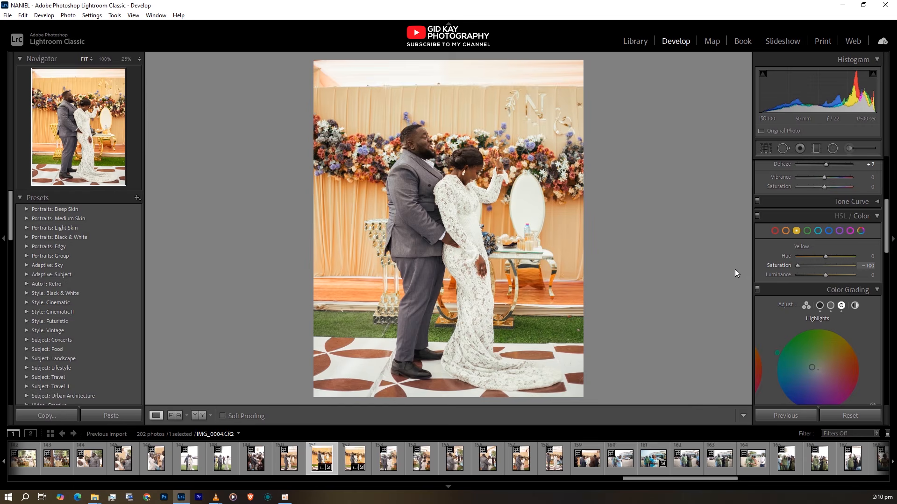
{"action": "left_click_drag", "start_coordinate": [735, 274], "coordinate": [832, 266]}
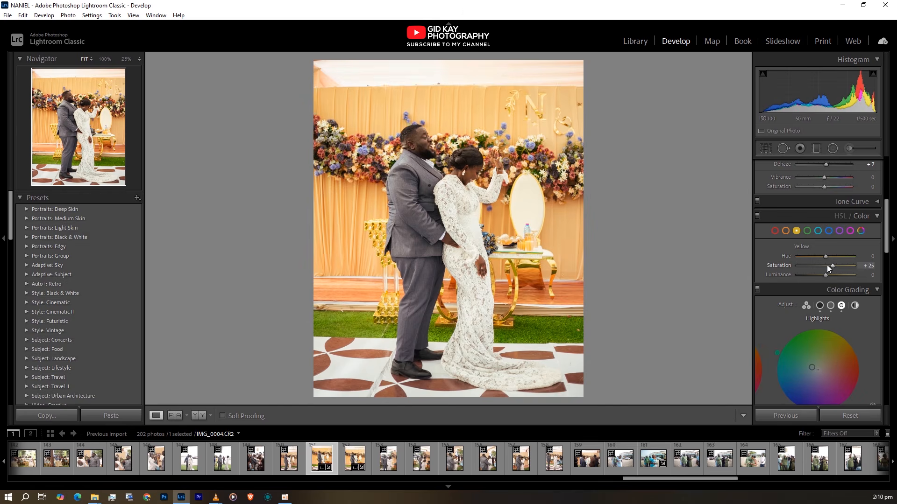
{"action": "left_click", "coordinate": [775, 231]}
{"action": "left_click_drag", "start_coordinate": [854, 262], "coordinate": [827, 268]}
Try a Saturation of +30 on the Magenta colour range and reset it to its default
{"action": "left_click", "coordinate": [849, 231]}
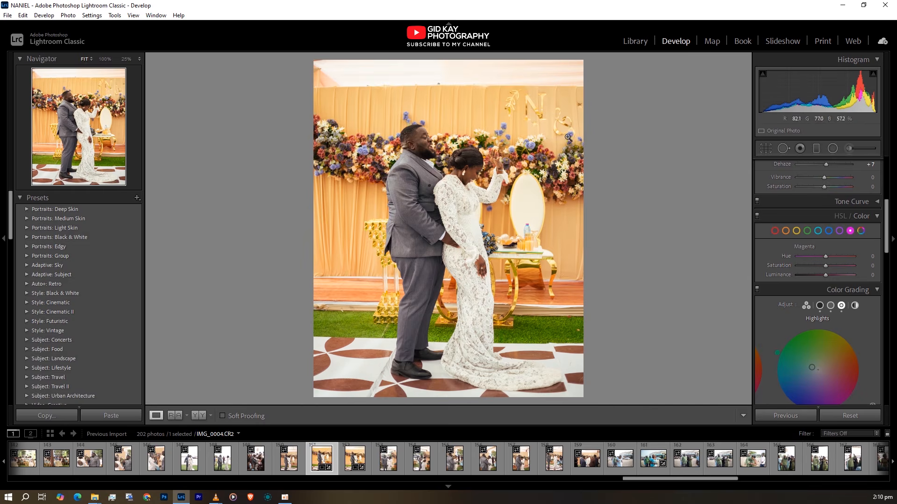
{"action": "mouse_move", "coordinate": [826, 265]}
{"action": "left_mouse_down"}
{"action": "mouse_move", "coordinate": [866, 263]}
{"action": "mouse_move", "coordinate": [842, 265]}
{"action": "left_mouse_up"}
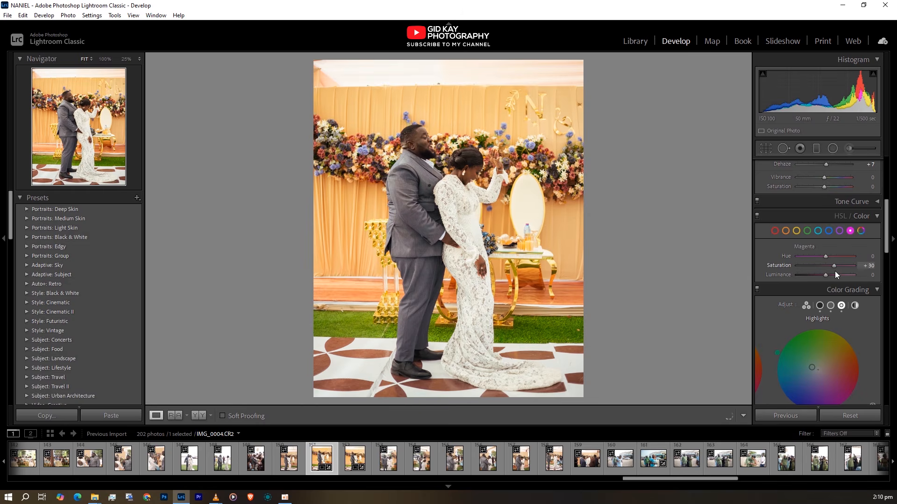
{"action": "double_click", "coordinate": [783, 266]}
Test the Purple colour range's Saturation across its extremes and set it to +12
{"action": "left_click", "coordinate": [839, 230]}
{"action": "left_click_drag", "start_coordinate": [848, 263], "coordinate": [782, 275]}
{"action": "left_click_drag", "start_coordinate": [797, 266], "coordinate": [828, 273]}
Try a cooler white balance on the photo, then warm its Temp to 5158
{"action": "scroll", "coordinate": [832, 322], "scroll_direction": "down", "scroll_amount": 3}
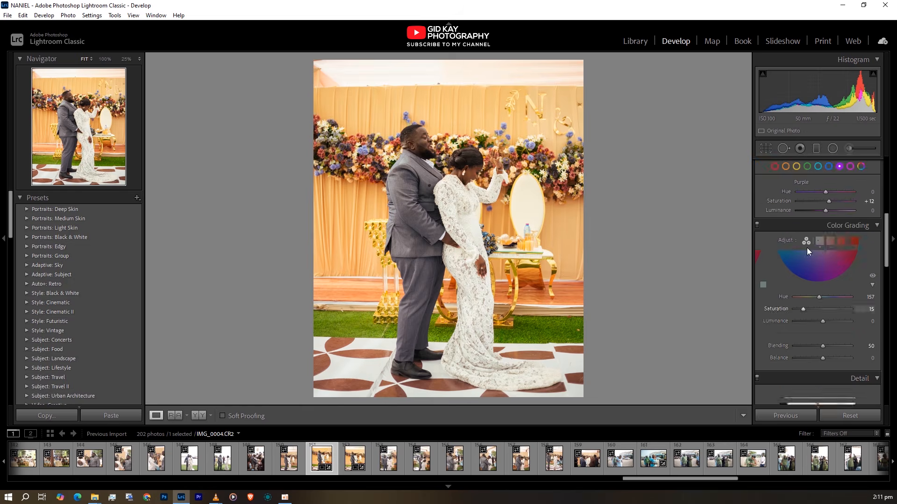
{"action": "scroll", "coordinate": [795, 249], "scroll_direction": "down", "scroll_amount": 10}
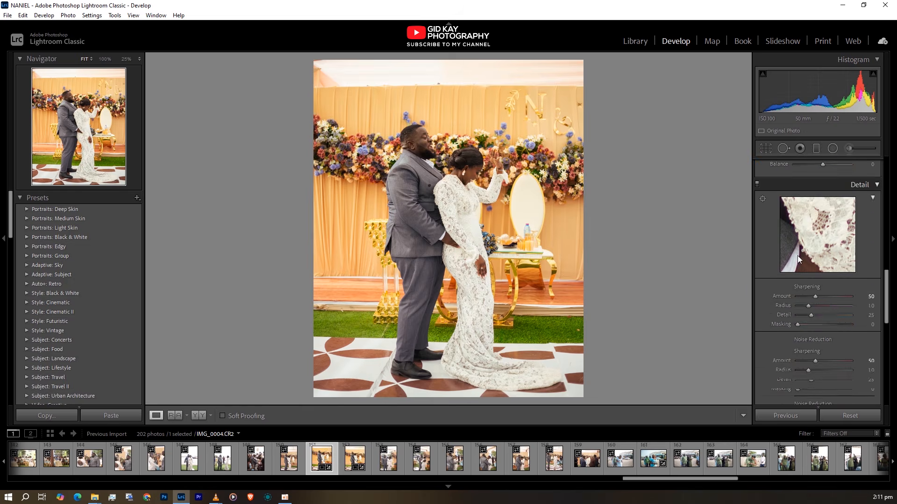
{"action": "scroll", "coordinate": [819, 271], "scroll_direction": "up", "scroll_amount": 10}
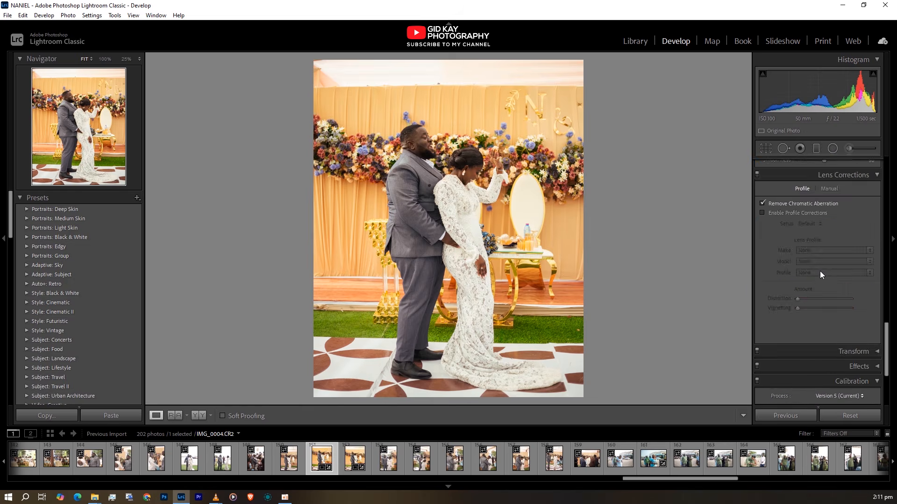
{"action": "scroll", "coordinate": [819, 265], "scroll_direction": "up", "scroll_amount": 6}
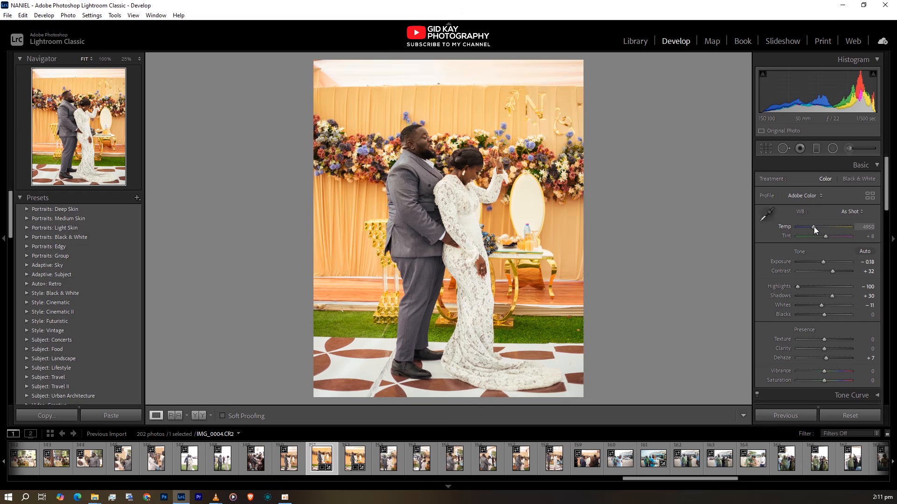
{"action": "left_click_drag", "start_coordinate": [814, 226], "coordinate": [810, 227]}
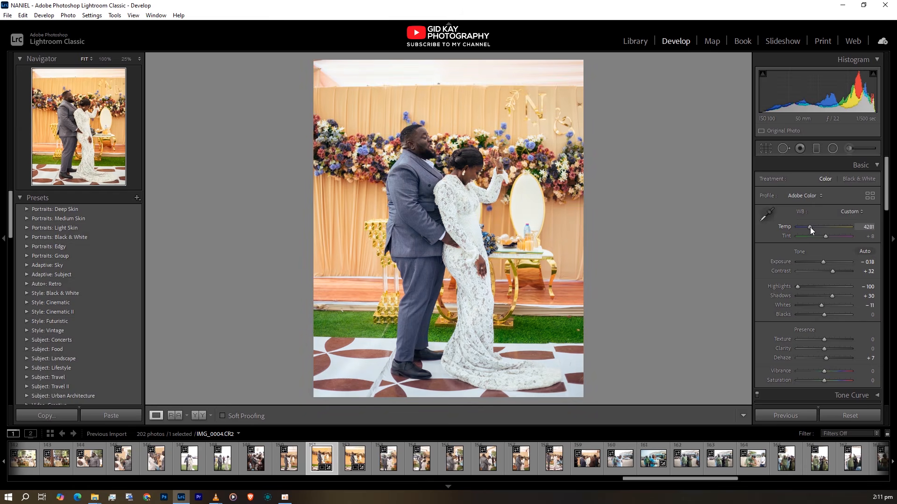
{"action": "left_click_drag", "start_coordinate": [810, 226], "coordinate": [816, 229]}
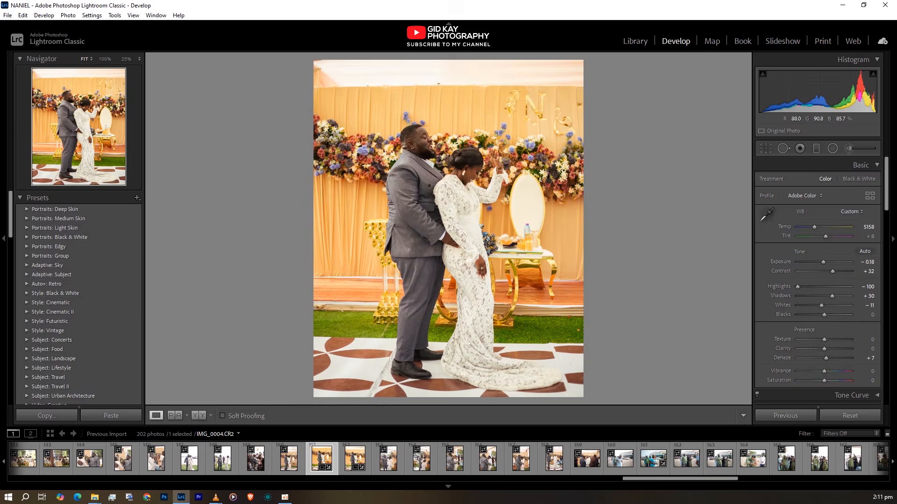
Check the edited photo full screen and compare it side by side with the original
{"action": "key", "text": "f"}
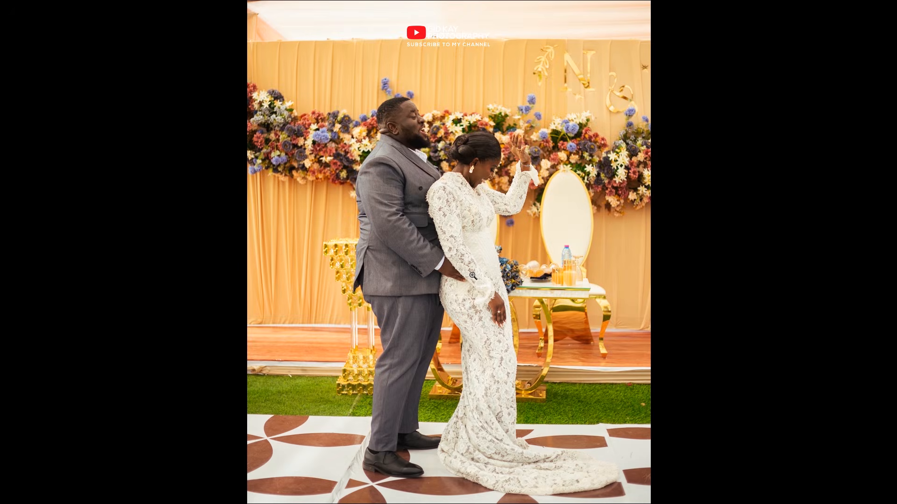
{"action": "key", "text": "f"}
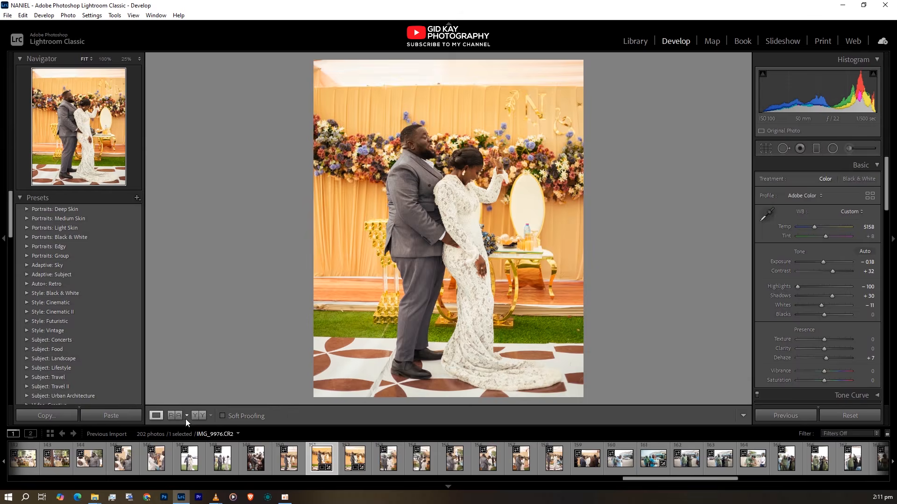
{"action": "left_click", "coordinate": [198, 412]}
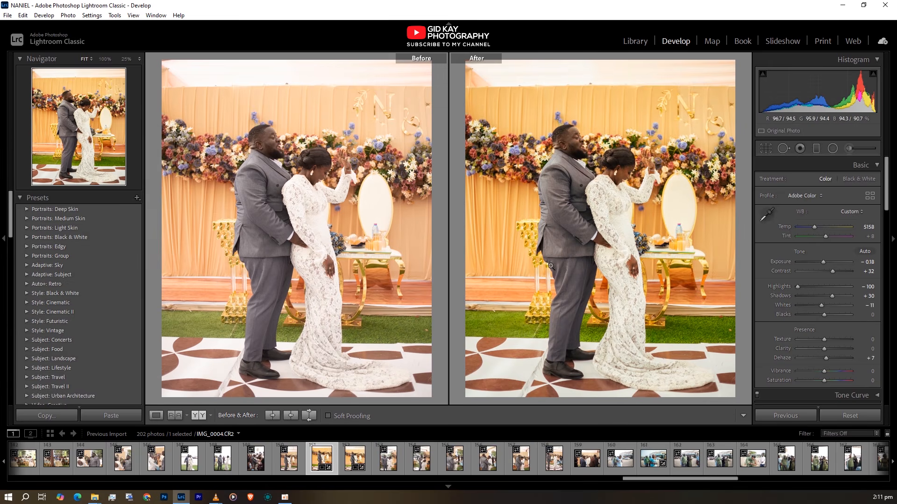
{"action": "left_click", "coordinate": [150, 414]}
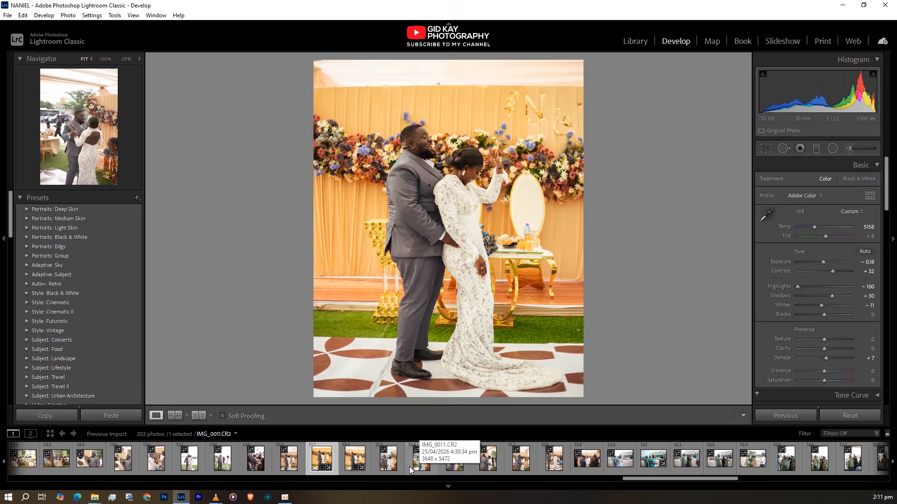
Copy the develop settings of the edited photo IMG_0004.CR2
{"action": "right_click", "coordinate": [451, 157]}
{"action": "mouse_move", "coordinate": [490, 161]}
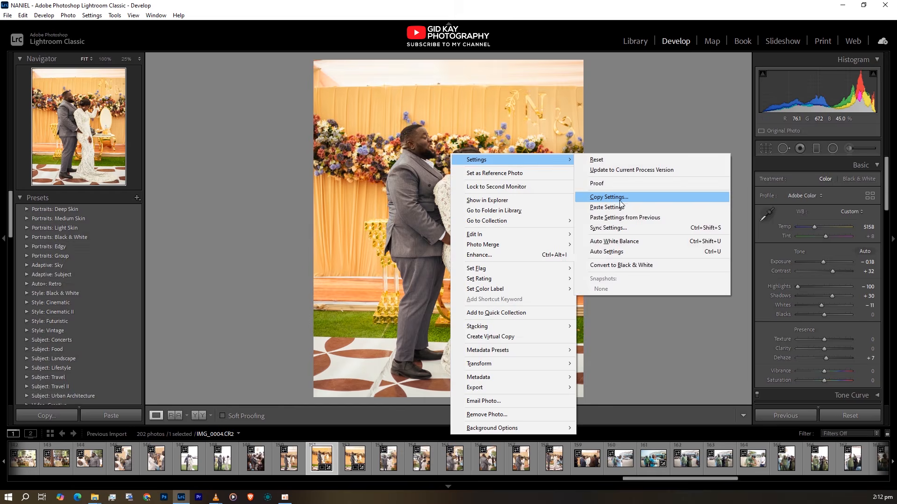
{"action": "left_click", "coordinate": [620, 198]}
{"action": "left_click", "coordinate": [689, 351]}
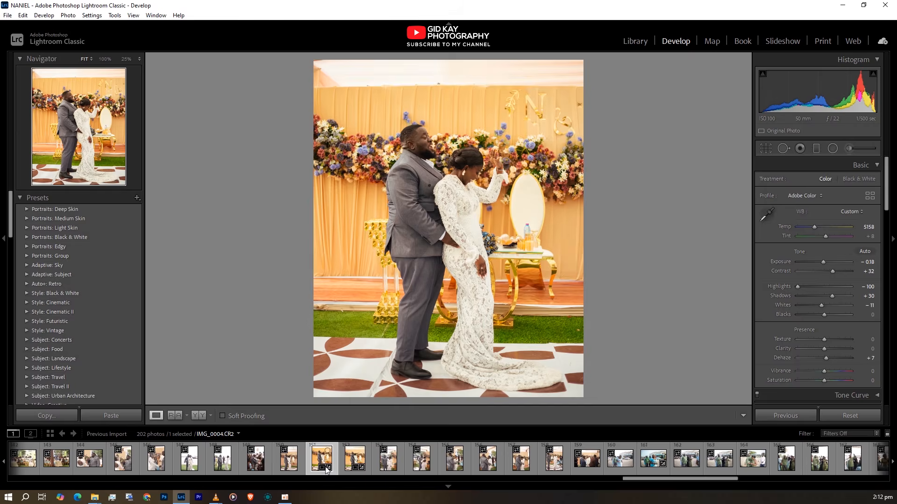
Paste the copied develop settings onto the photo IMG_0011.CR2
{"action": "left_click", "coordinate": [427, 466]}
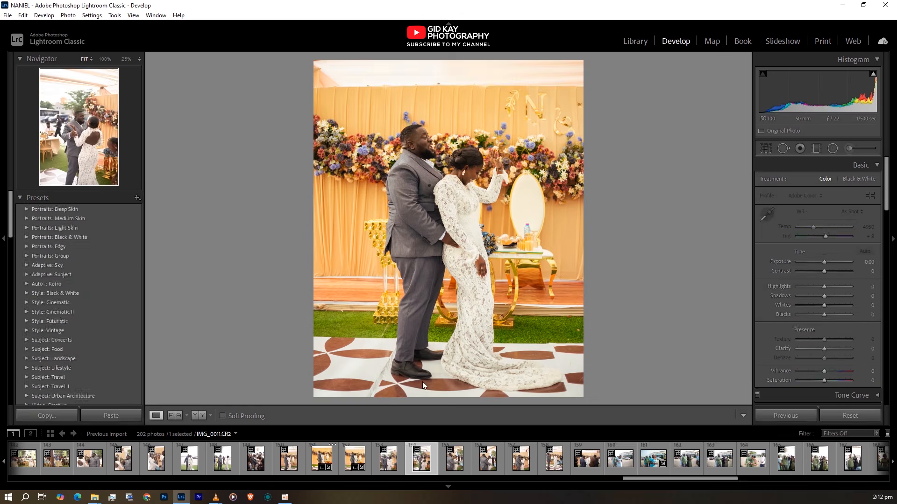
{"action": "right_click", "coordinate": [461, 192]}
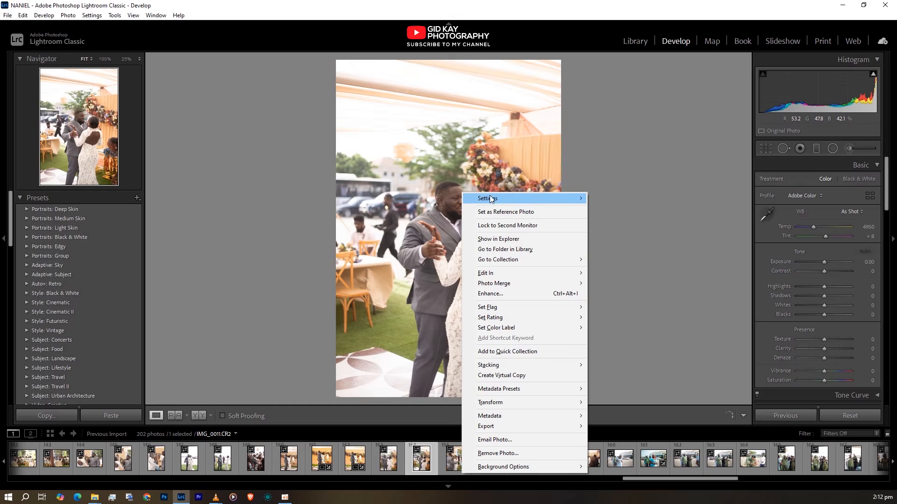
{"action": "mouse_move", "coordinate": [514, 199]}
{"action": "left_click", "coordinate": [608, 246]}
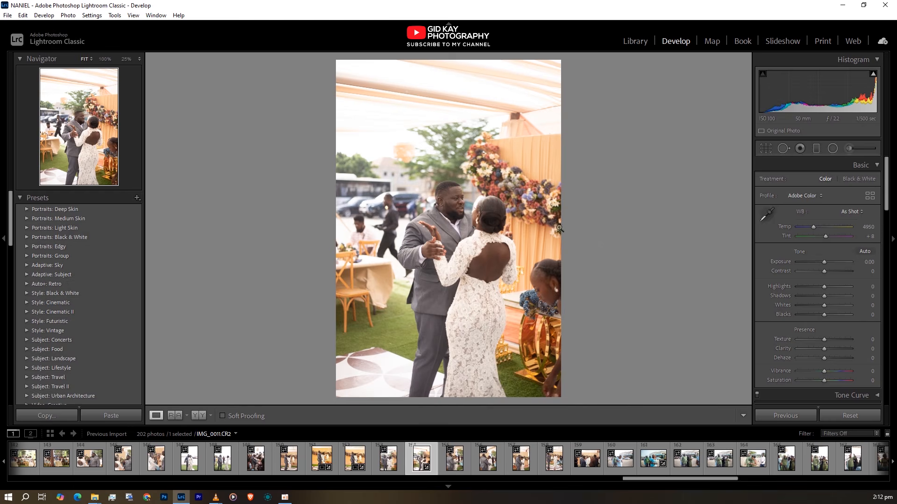
{"action": "right_click", "coordinate": [450, 142]}
{"action": "mouse_move", "coordinate": [537, 148]}
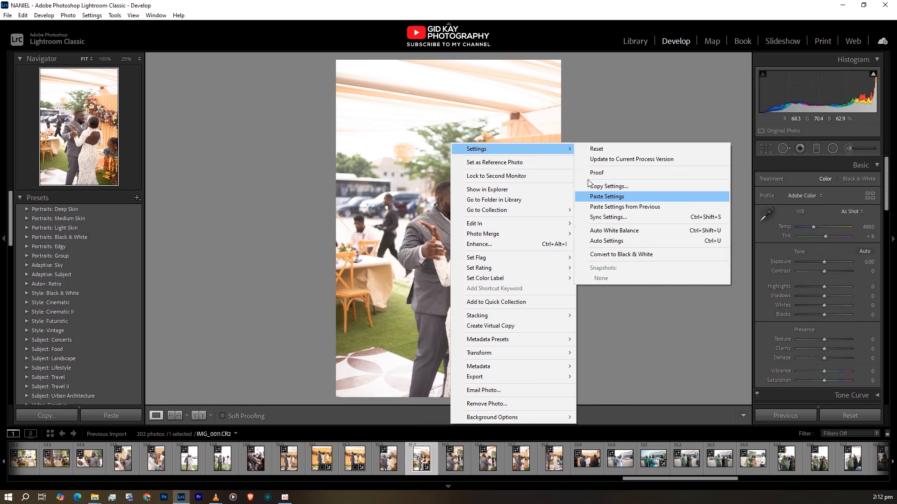
{"action": "left_click", "coordinate": [606, 197]}
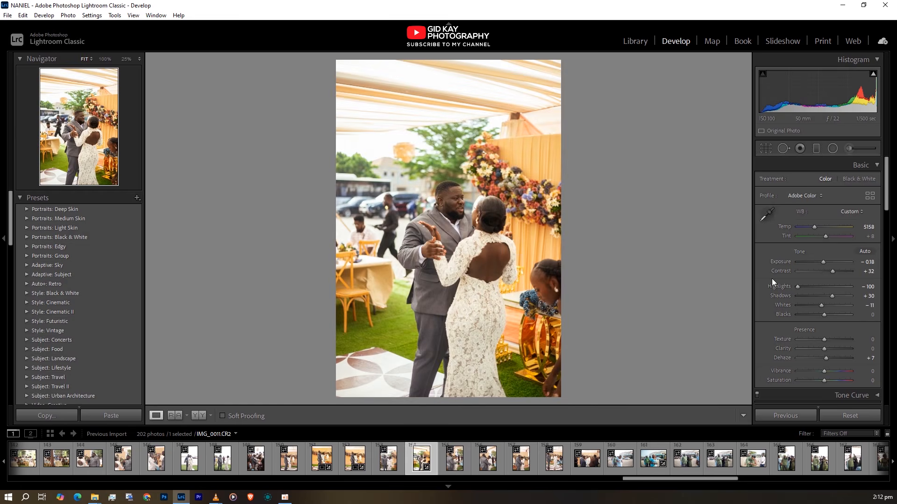
Crop IMG_0011.CR2 tightly around the embracing couple at the 4 x 5 / 8 x 10 aspect and compare it before and after
{"action": "key", "text": "r"}
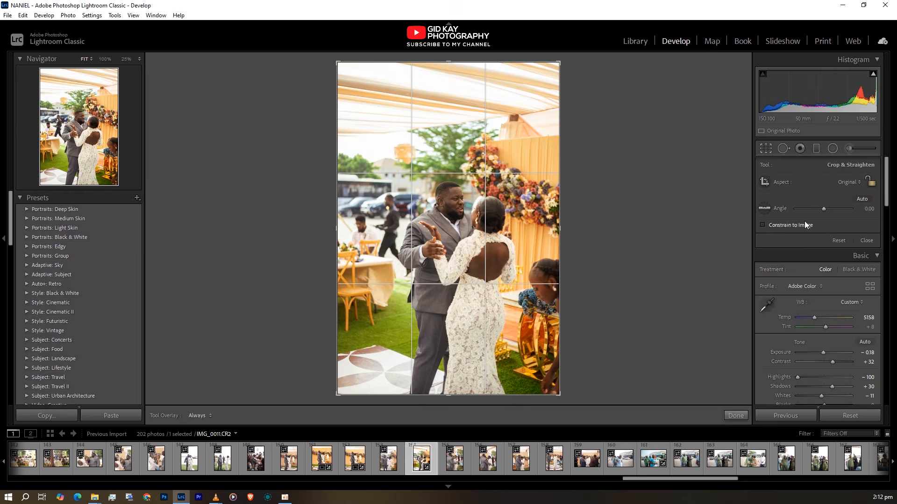
{"action": "left_click", "coordinate": [845, 181]}
{"action": "left_click", "coordinate": [794, 239]}
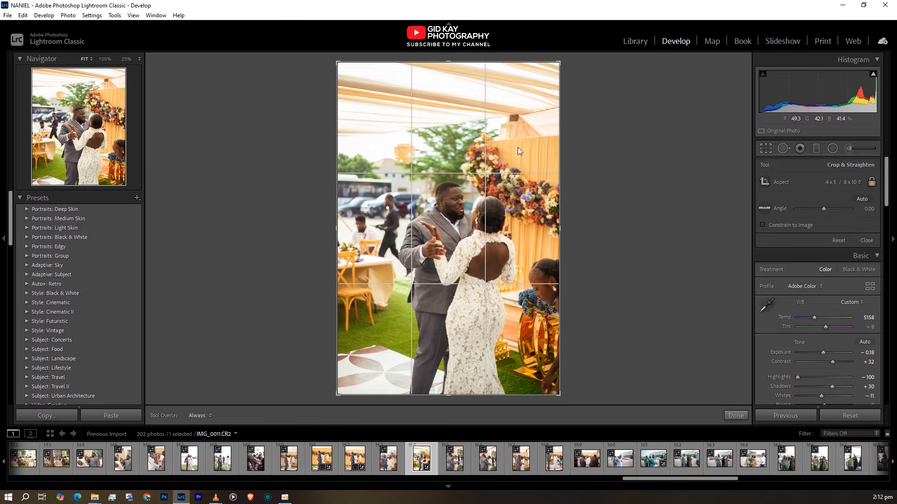
{"action": "left_click_drag", "start_coordinate": [461, 90], "coordinate": [461, 118]}
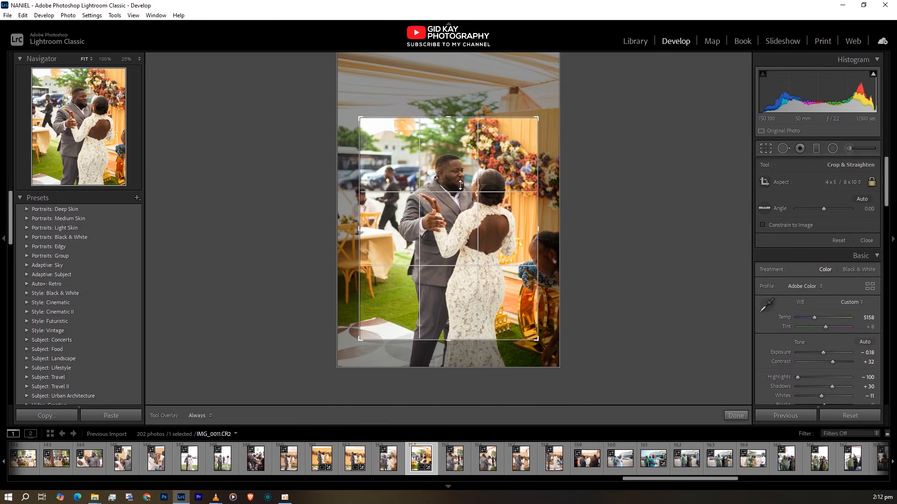
{"action": "left_click_drag", "start_coordinate": [460, 186], "coordinate": [447, 187]}
{"action": "left_click_drag", "start_coordinate": [453, 117], "coordinate": [453, 133]}
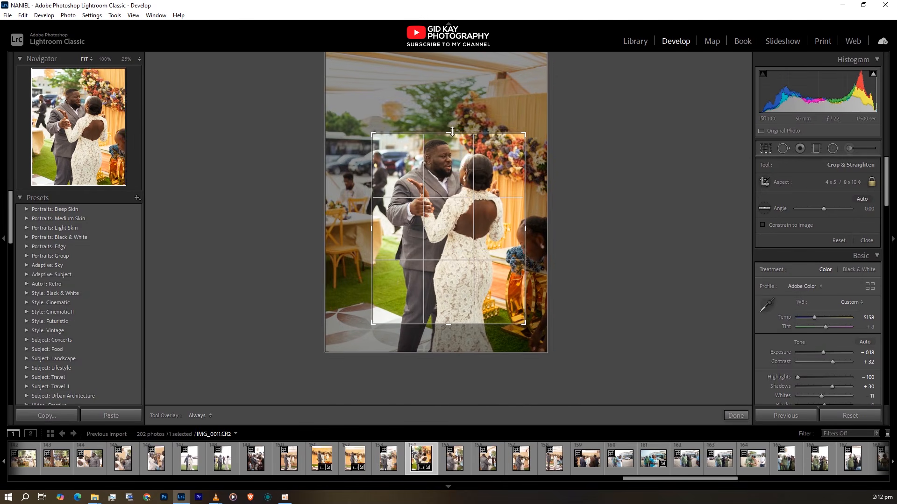
{"action": "left_click_drag", "start_coordinate": [466, 182], "coordinate": [479, 217]}
{"action": "left_click_drag", "start_coordinate": [373, 135], "coordinate": [383, 139]}
{"action": "left_click_drag", "start_coordinate": [459, 191], "coordinate": [457, 193]}
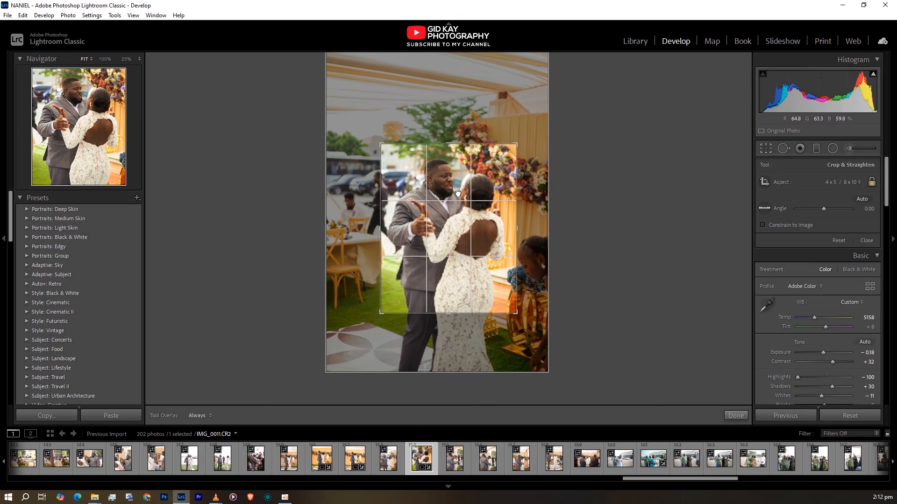
{"action": "key", "text": "Return"}
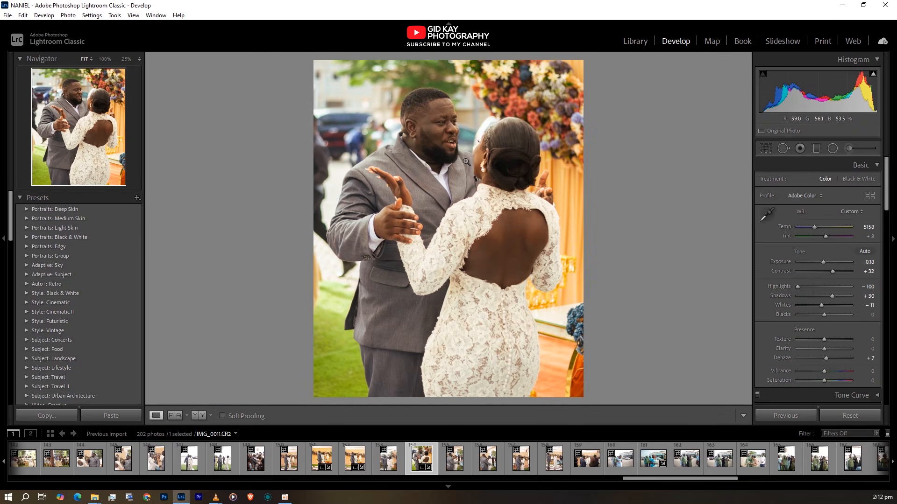
{"action": "left_click", "coordinate": [197, 416]}
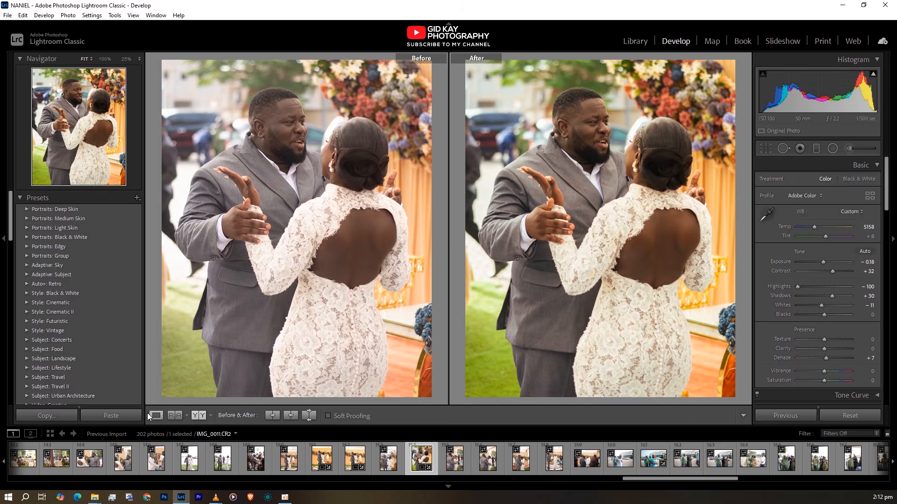
{"action": "left_click", "coordinate": [156, 416]}
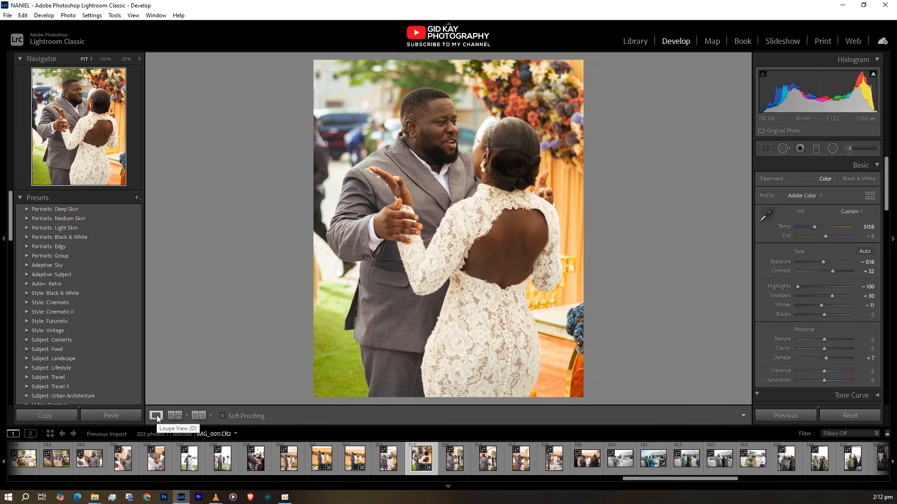
Paste the copied develop settings onto IMG_0014.CR2 and reset its Temp to 4950
{"action": "left_click", "coordinate": [452, 467]}
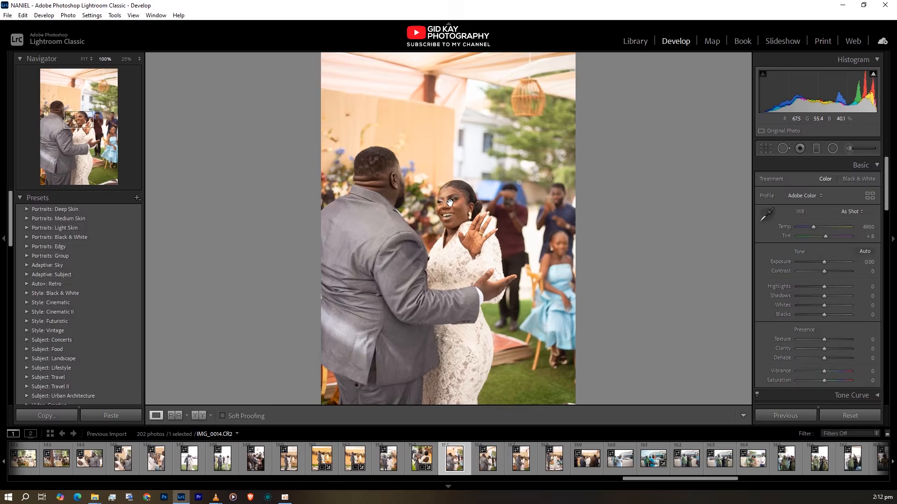
{"action": "left_click", "coordinate": [448, 203]}
{"action": "left_click", "coordinate": [451, 204]}
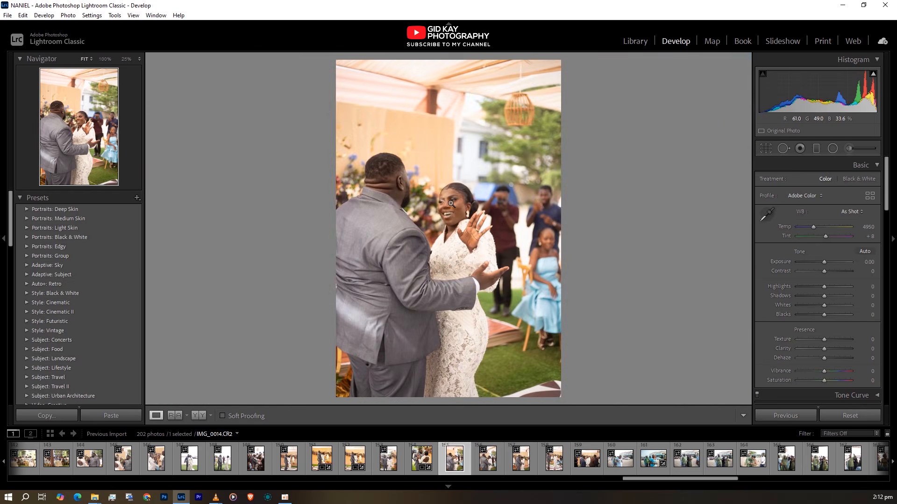
{"action": "right_click", "coordinate": [466, 173]}
{"action": "mouse_move", "coordinate": [508, 175]}
{"action": "left_click", "coordinate": [613, 226]}
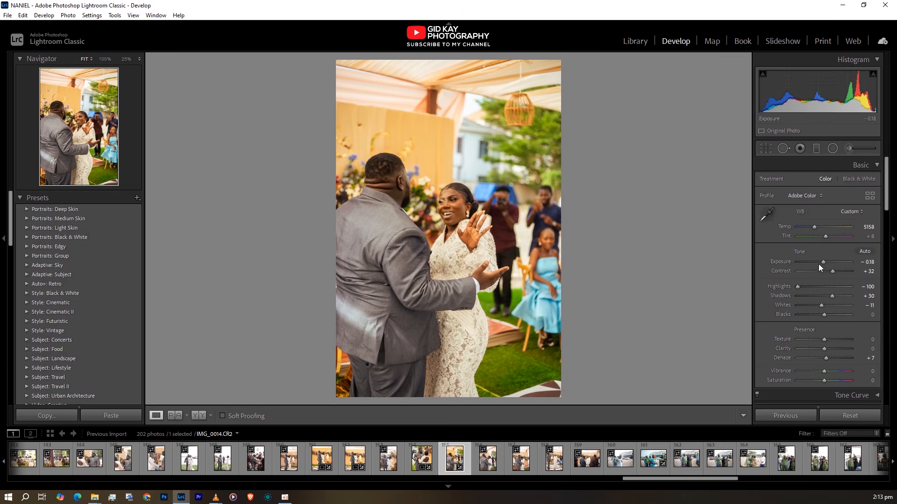
{"action": "double_click", "coordinate": [785, 227]}
Crop IMG_0014.CR2 at the 4 x 5 / 8 x 10 aspect around the couple, cutting off the guests beside them
{"action": "key", "text": "r"}
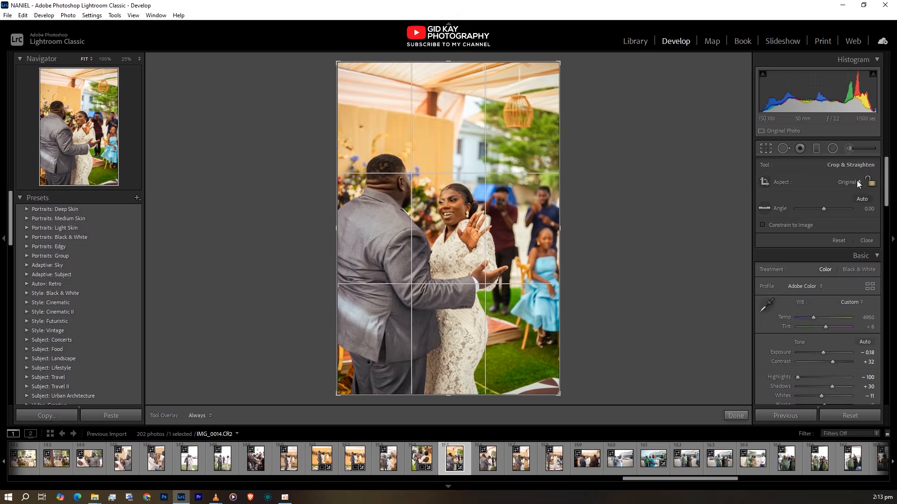
{"action": "left_click", "coordinate": [858, 183]}
{"action": "left_click", "coordinate": [792, 241]}
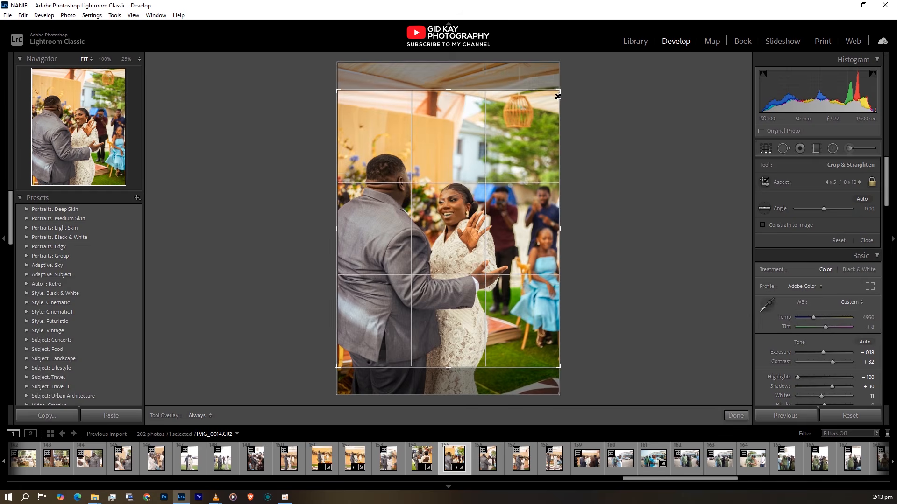
{"action": "left_click_drag", "start_coordinate": [560, 103], "coordinate": [525, 105]}
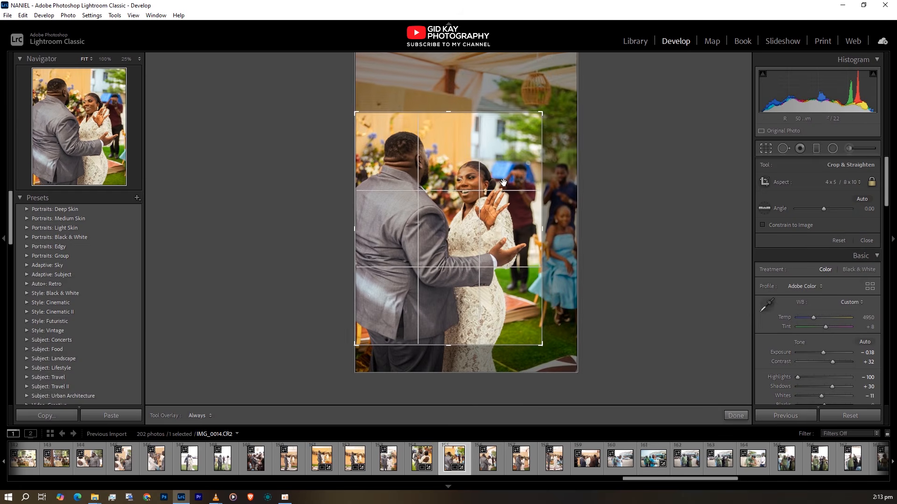
{"action": "key", "text": "Return"}
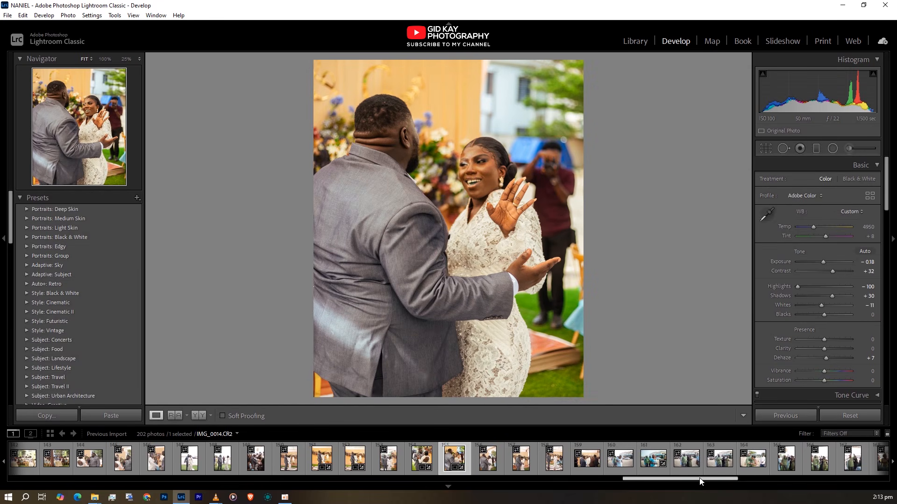
Apply the NANIEL preset from the OUTDOOR group to the table-setting photo IMG_8117.CR2 near the start of the shoot
{"action": "left_click_drag", "start_coordinate": [717, 480], "coordinate": [76, 447]}
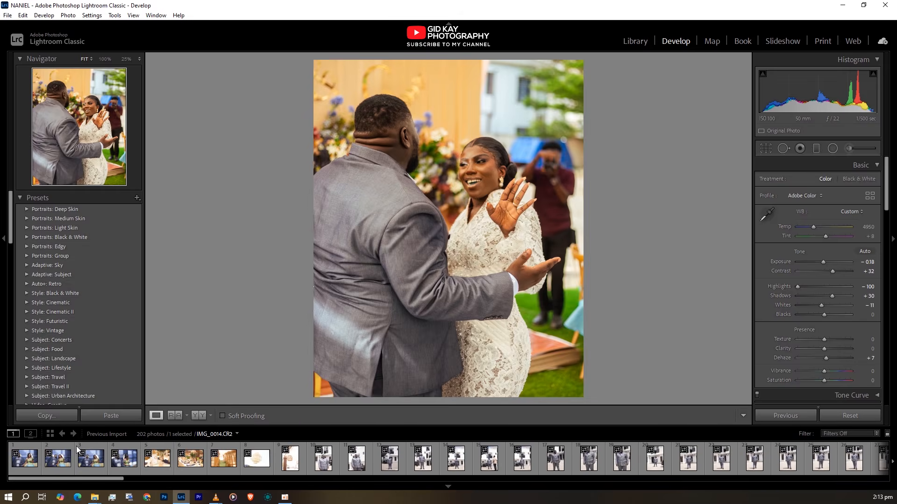
{"action": "left_click", "coordinate": [158, 461]}
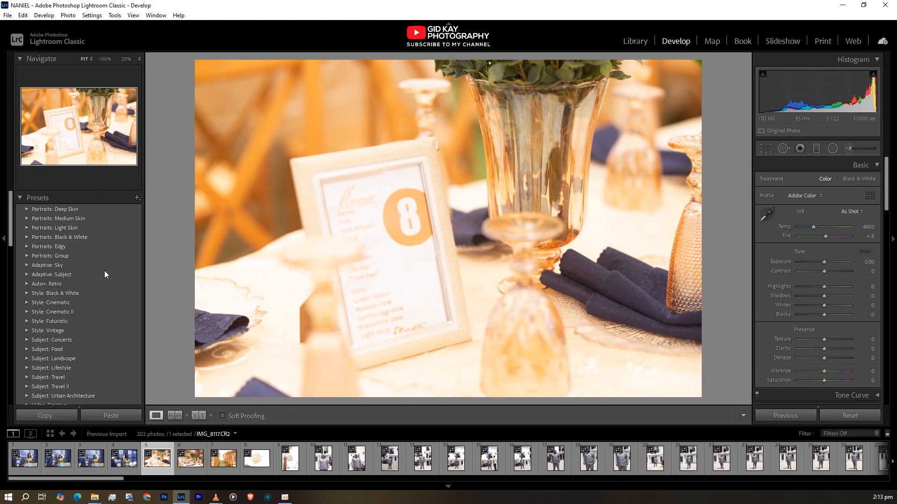
{"action": "scroll", "coordinate": [105, 282], "scroll_direction": "down", "scroll_amount": 5}
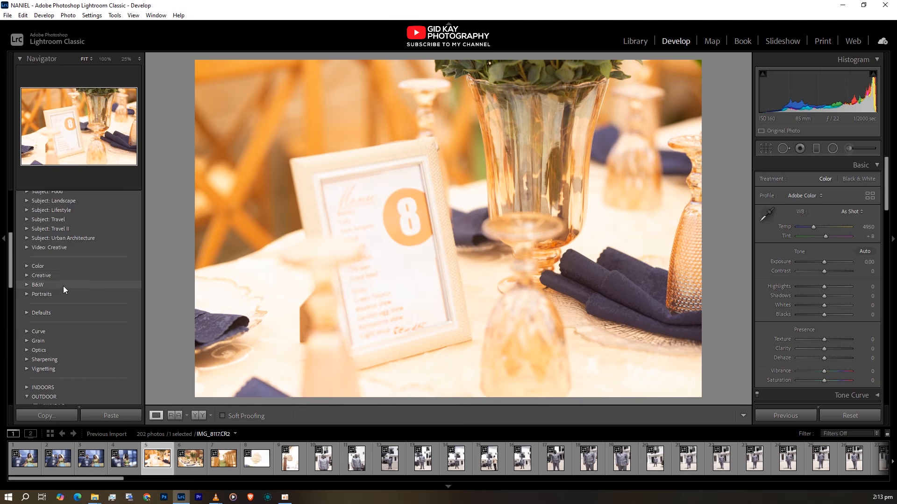
{"action": "scroll", "coordinate": [63, 286], "scroll_direction": "down", "scroll_amount": 5}
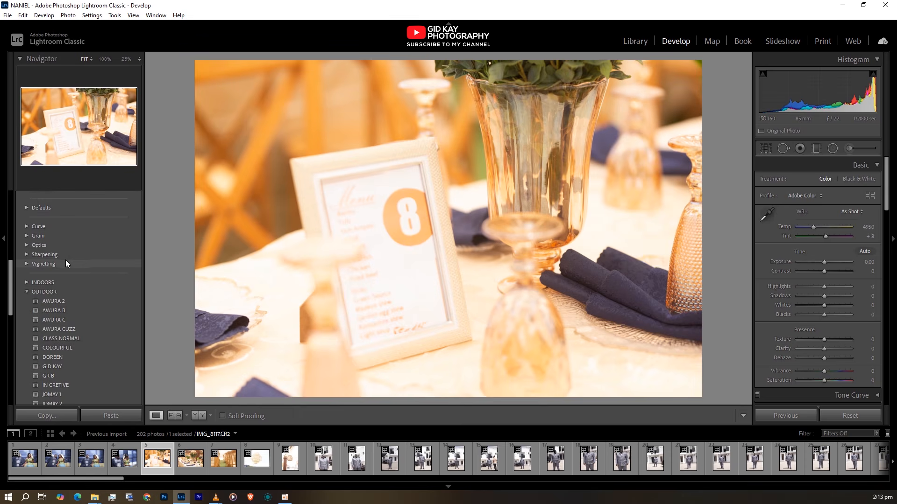
{"action": "left_click", "coordinate": [26, 291]}
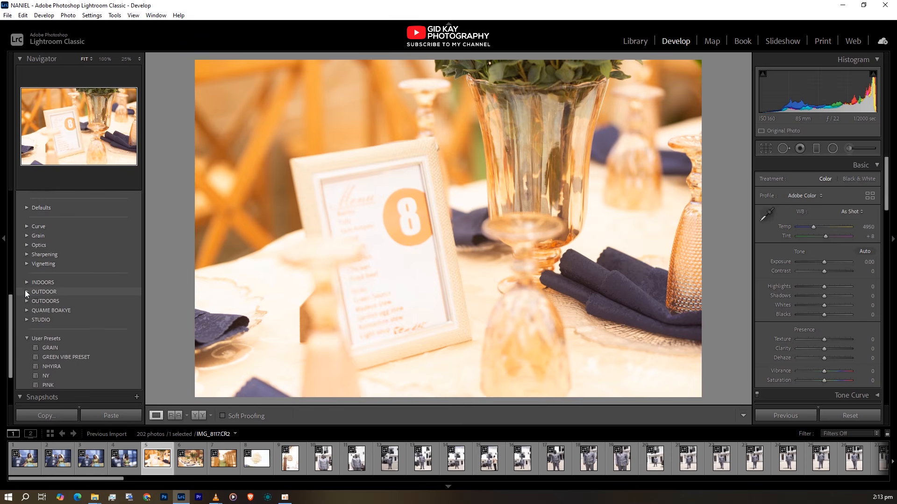
{"action": "left_click", "coordinate": [26, 302]}
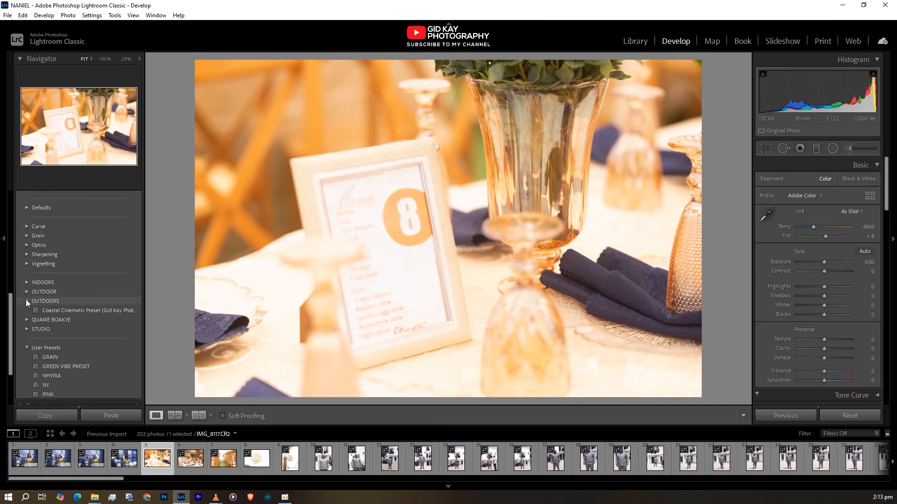
{"action": "left_click", "coordinate": [28, 301]}
{"action": "left_click", "coordinate": [28, 293]}
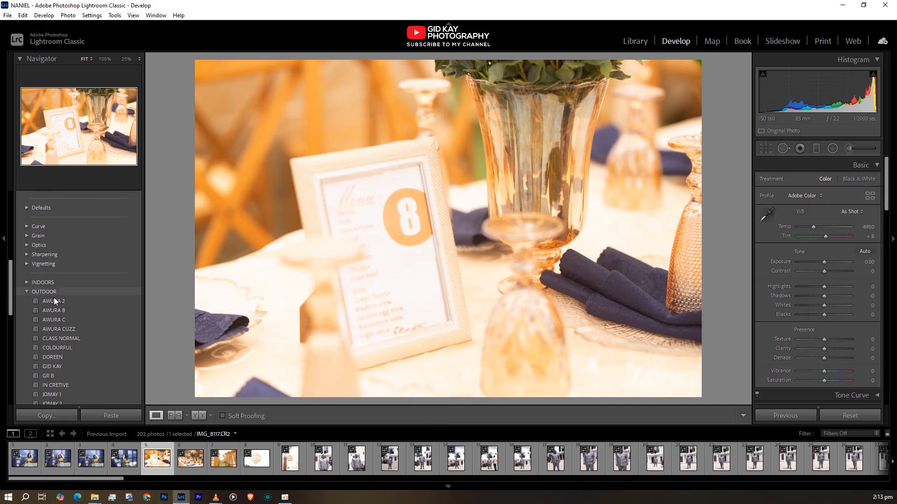
{"action": "scroll", "coordinate": [61, 329], "scroll_direction": "down", "scroll_amount": 5}
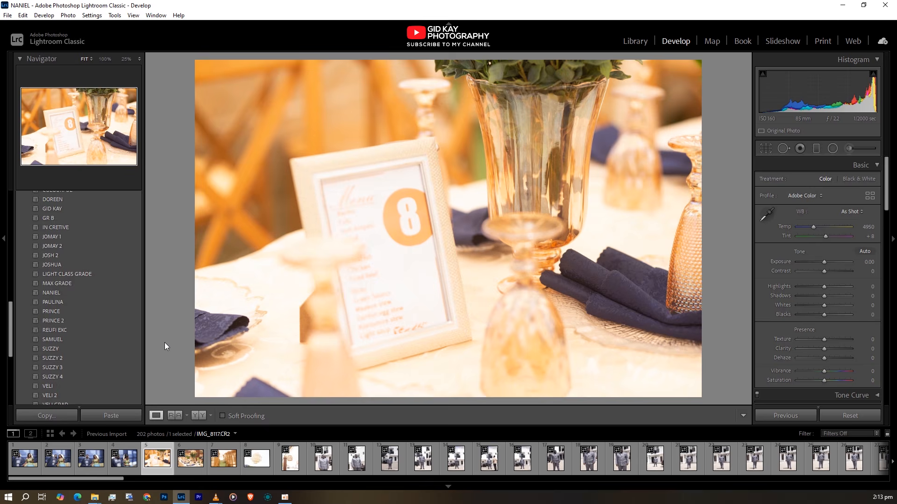
{"action": "left_click", "coordinate": [74, 294]}
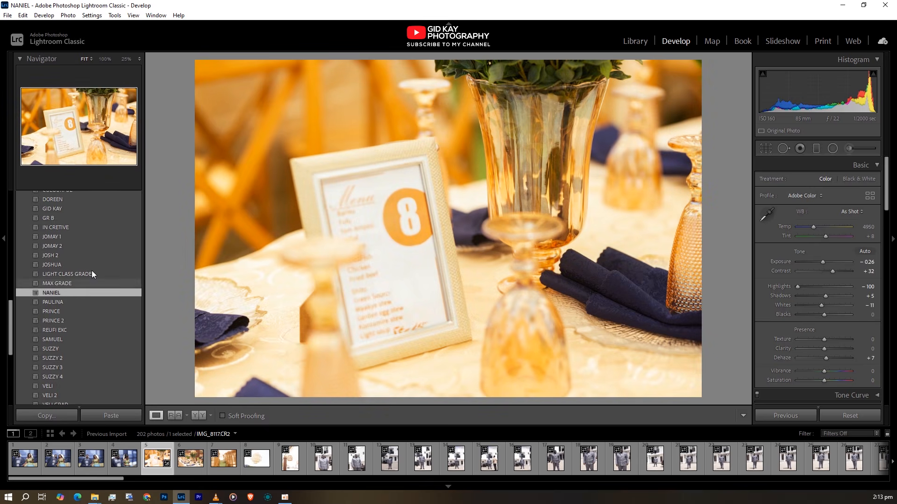
Collapse the OUTDOOR preset group and compare the table-setting photo before and after the preset
{"action": "scroll", "coordinate": [113, 257], "scroll_direction": "up", "scroll_amount": 5}
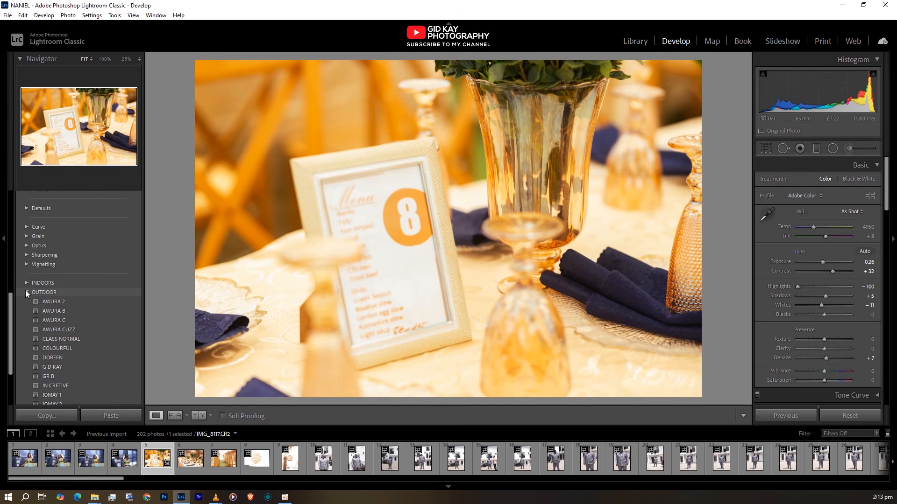
{"action": "left_click", "coordinate": [26, 292]}
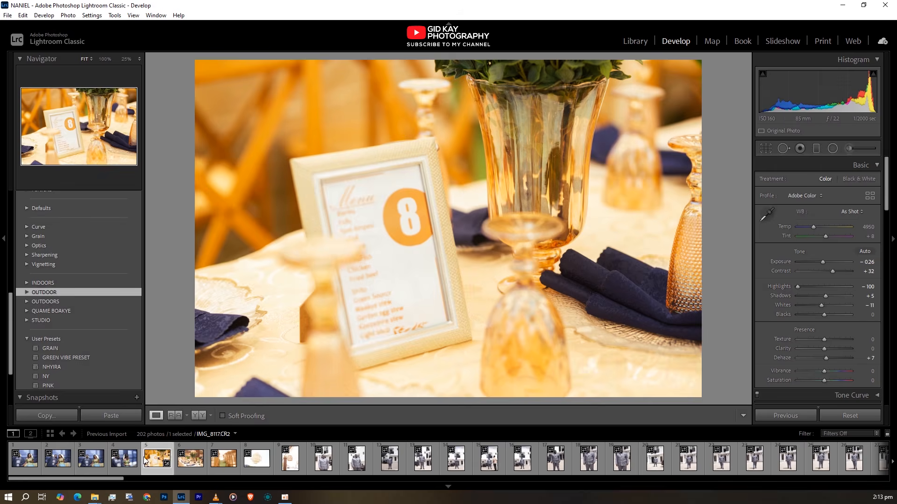
{"action": "left_click", "coordinate": [193, 416]}
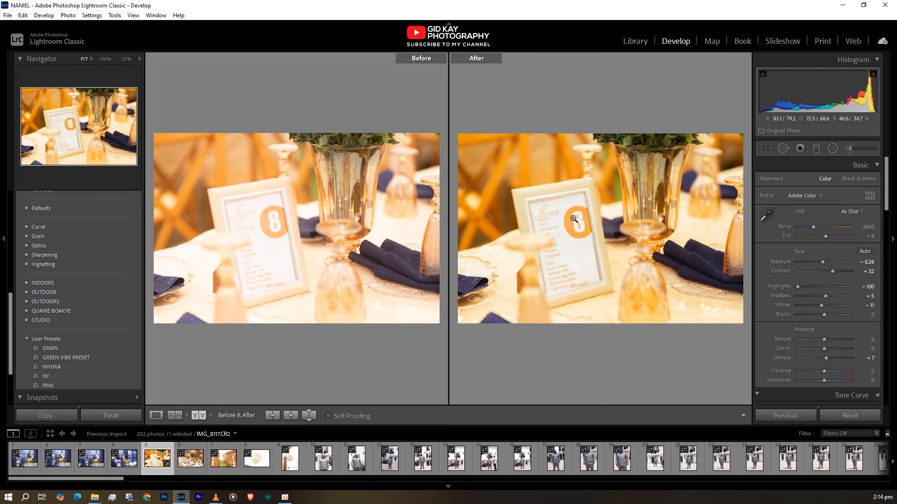
{"action": "left_click", "coordinate": [157, 414]}
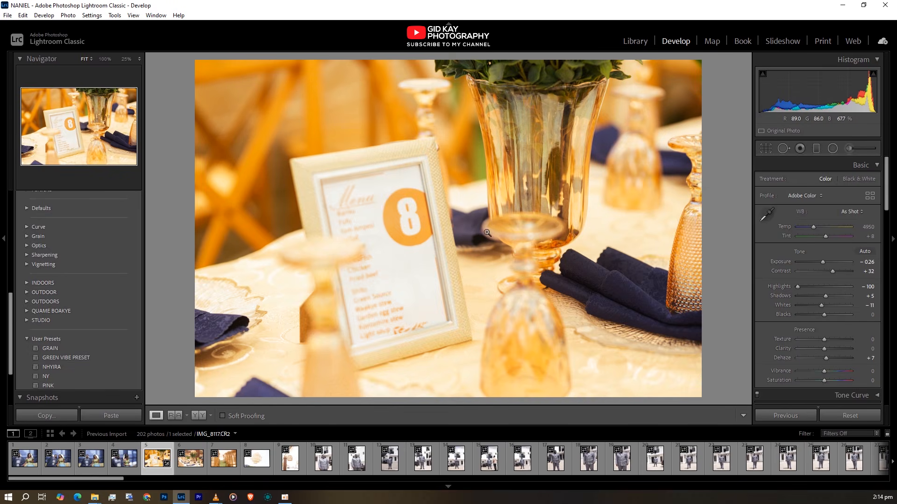
Copy the develop settings of the table-setting photo IMG_8117.CR2
{"action": "right_click", "coordinate": [496, 96]}
{"action": "mouse_move", "coordinate": [523, 102]}
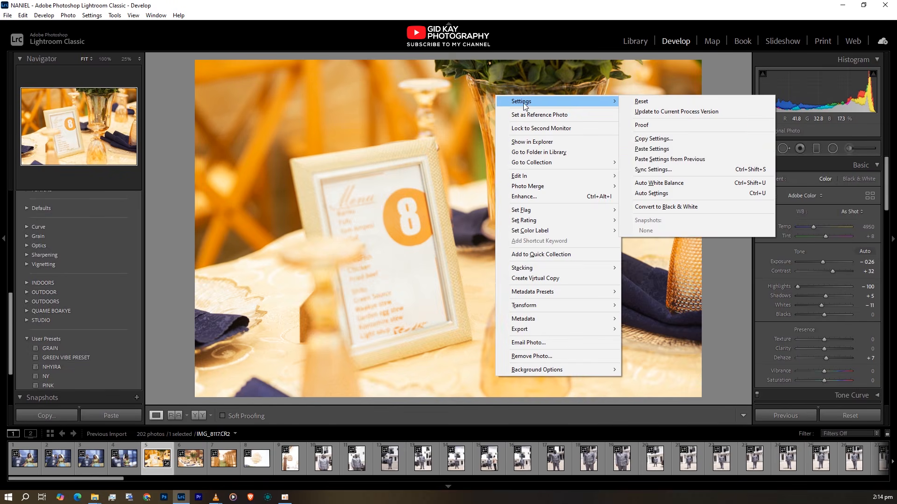
{"action": "left_click", "coordinate": [657, 140]}
{"action": "left_click", "coordinate": [691, 351]}
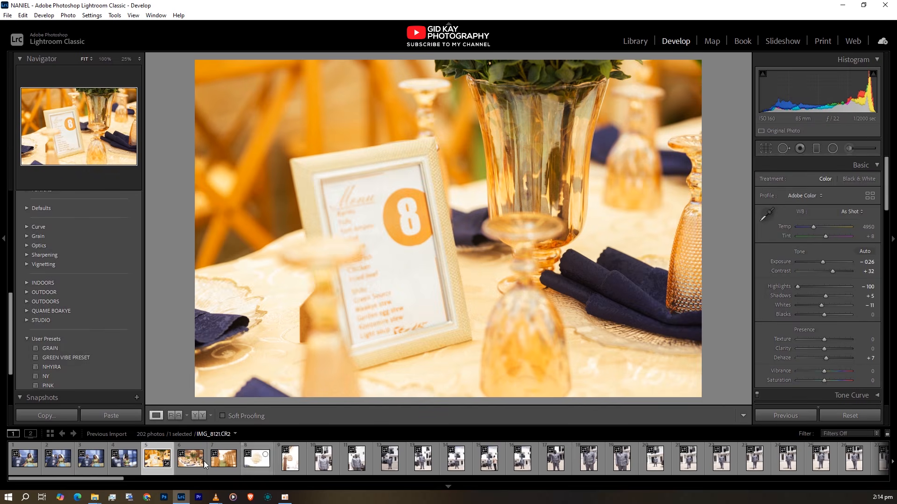
Paste the copied develop settings onto the flower centrepiece photo IMG_8118.CR2
{"action": "left_click", "coordinate": [183, 463]}
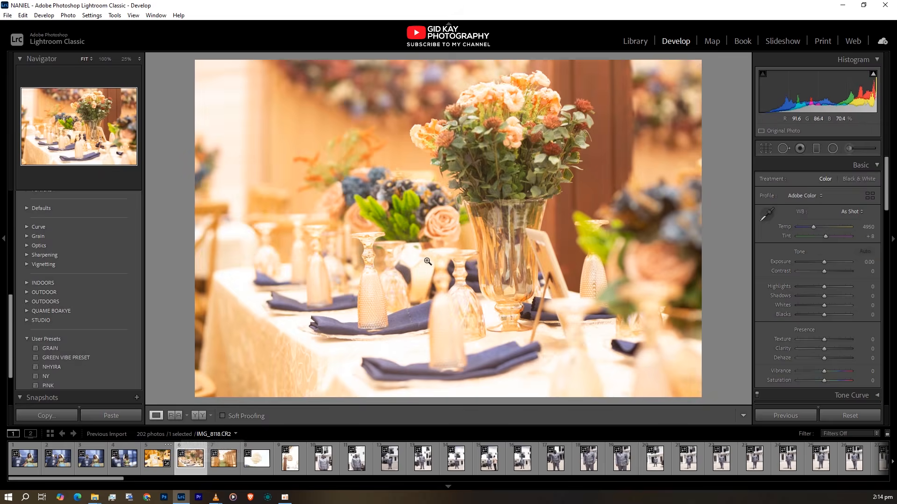
{"action": "right_click", "coordinate": [422, 217]}
{"action": "mouse_move", "coordinate": [461, 215]}
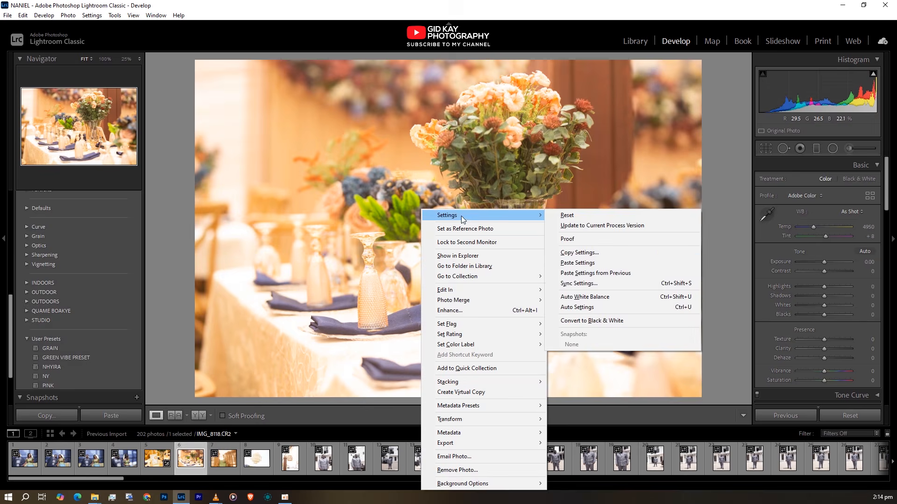
{"action": "left_click", "coordinate": [587, 265]}
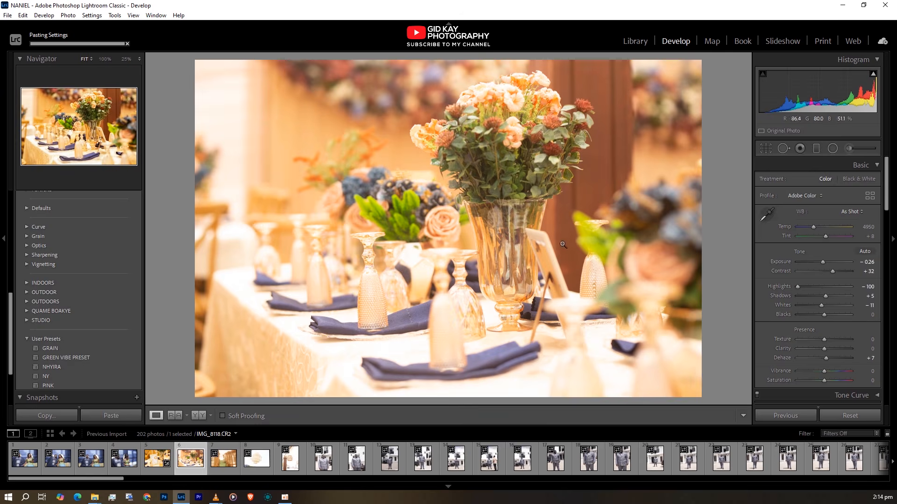
Set the flower photo's green saturation to +25 and green luminance to -3 in the color mixer
{"action": "scroll", "coordinate": [800, 338], "scroll_direction": "down", "scroll_amount": 5}
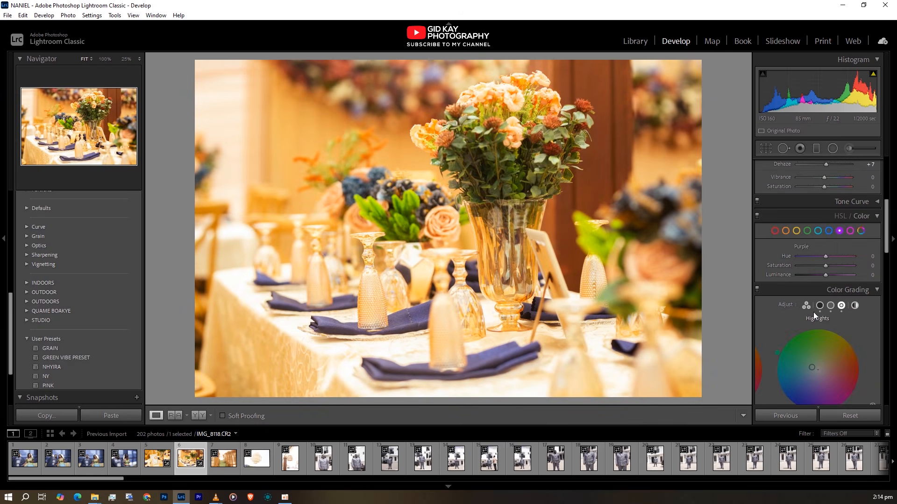
{"action": "left_click", "coordinate": [806, 231]}
{"action": "left_click_drag", "start_coordinate": [824, 265], "coordinate": [831, 265]}
{"action": "left_click_drag", "start_coordinate": [825, 276], "coordinate": [823, 275]}
Copy the develop settings of the flower centrepiece photo IMG_8118.CR2, keeping the ticked options as they are
{"action": "right_click", "coordinate": [499, 168]}
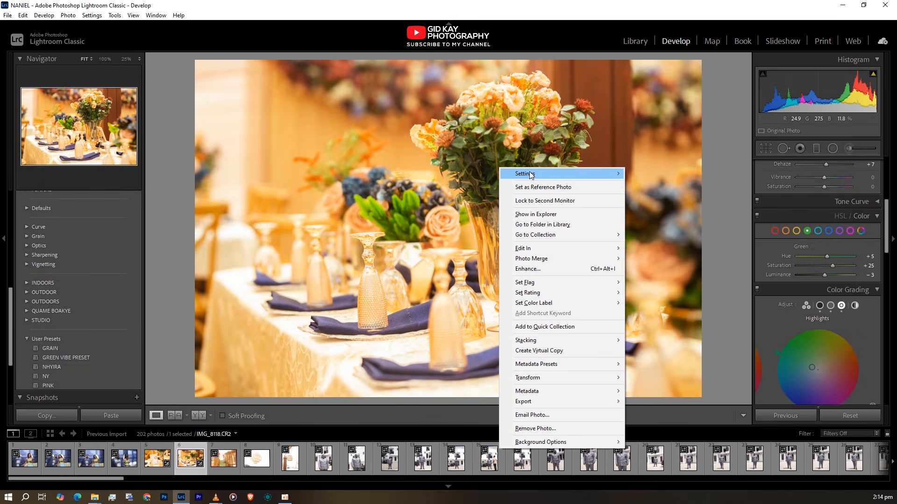
{"action": "mouse_move", "coordinate": [533, 174]}
{"action": "left_click", "coordinate": [657, 213]}
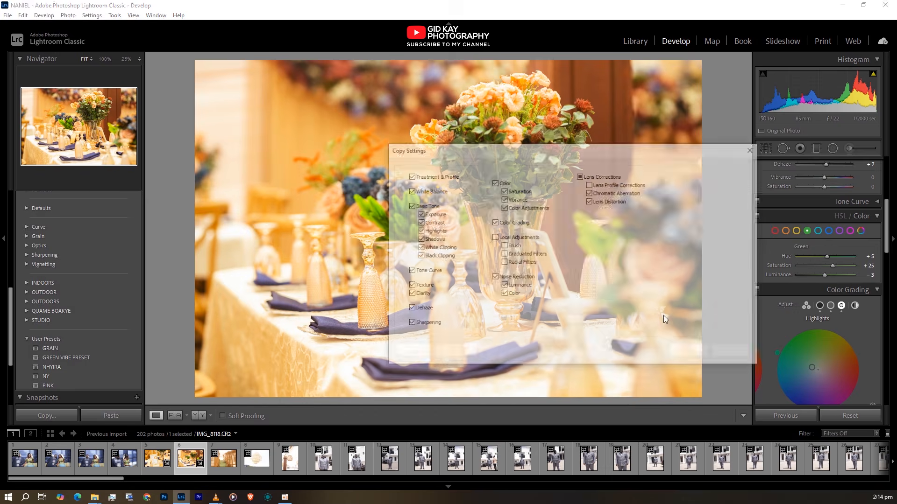
{"action": "left_click", "coordinate": [696, 356]}
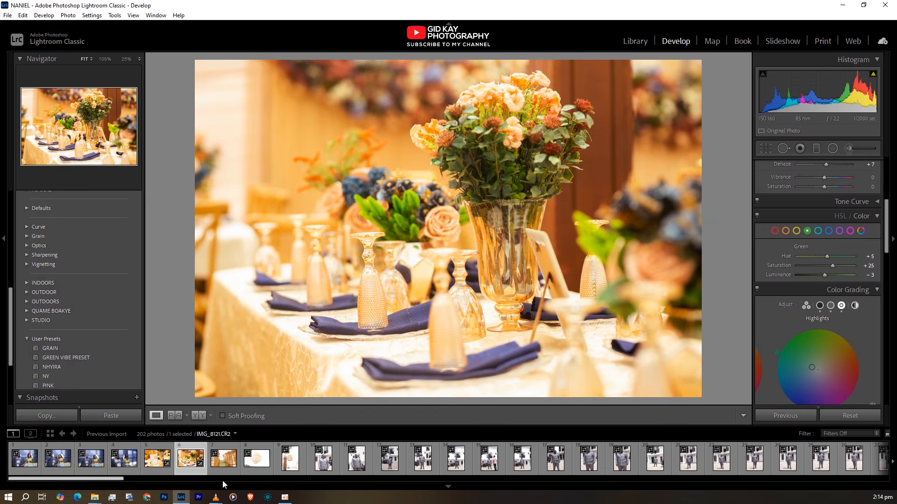
Paste the copied develop settings onto the wooden chairs photo IMG_8119.CR2
{"action": "left_click", "coordinate": [222, 465]}
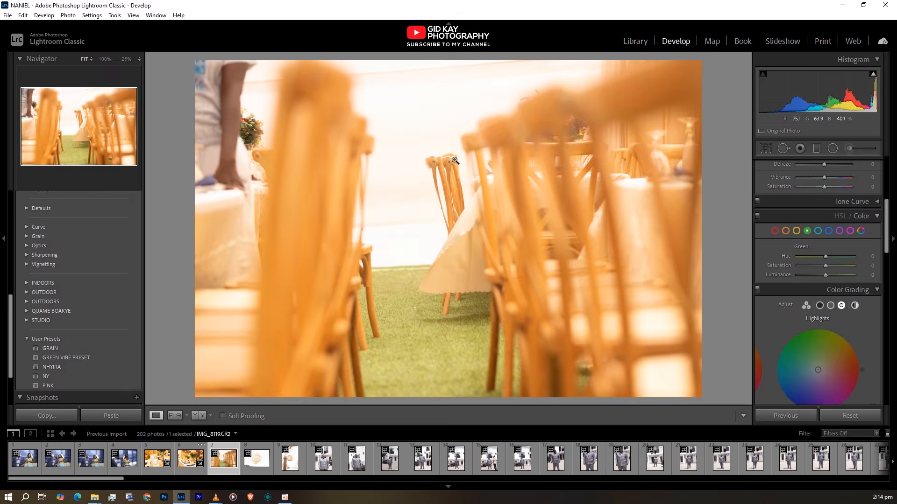
{"action": "right_click", "coordinate": [460, 161]}
{"action": "mouse_move", "coordinate": [513, 167]}
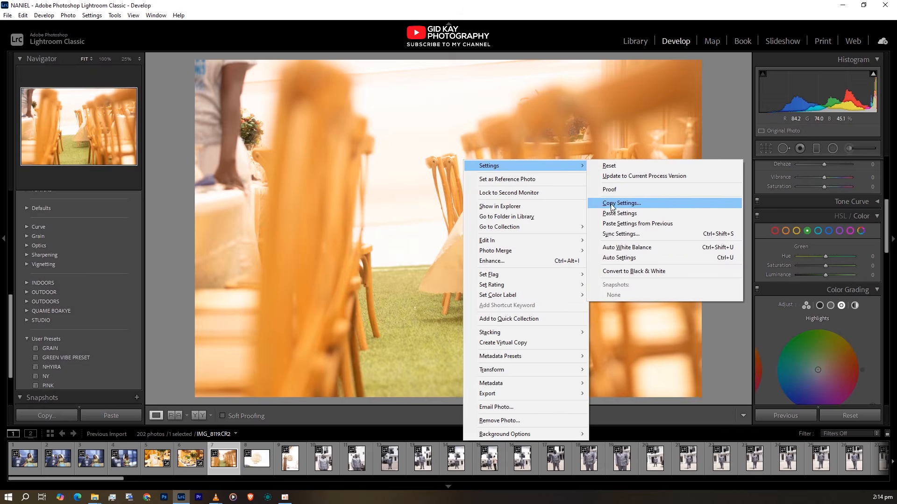
{"action": "left_click", "coordinate": [615, 213]}
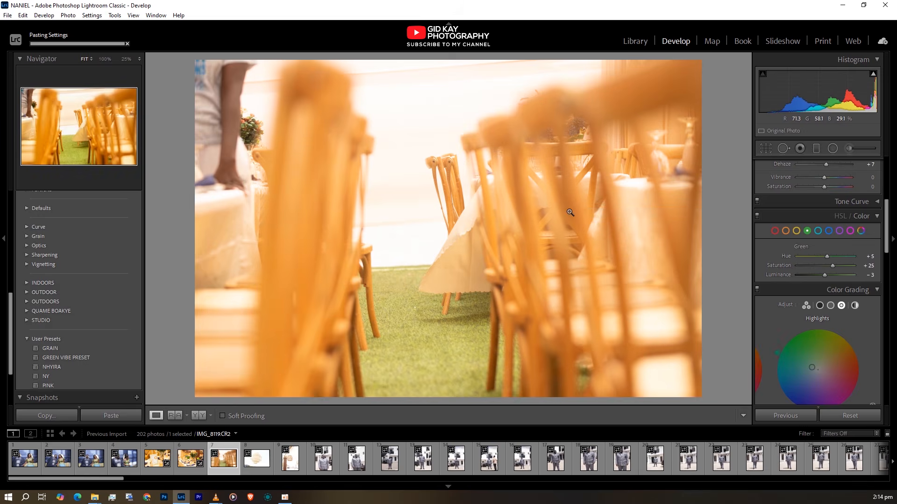
Straighten the wooden chairs photo by rotating its crop to an angle of about 2.04
{"action": "key", "text": "r"}
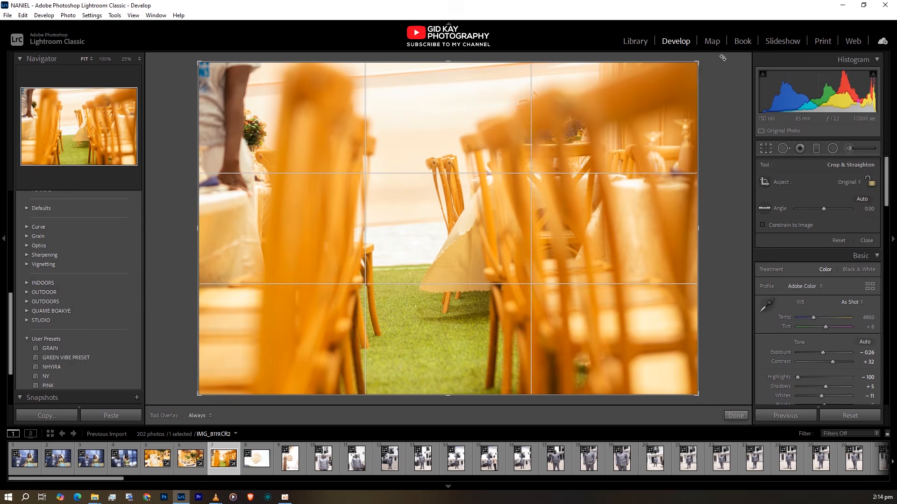
{"action": "left_click_drag", "start_coordinate": [722, 57], "coordinate": [725, 65]}
{"action": "key", "text": "Return"}
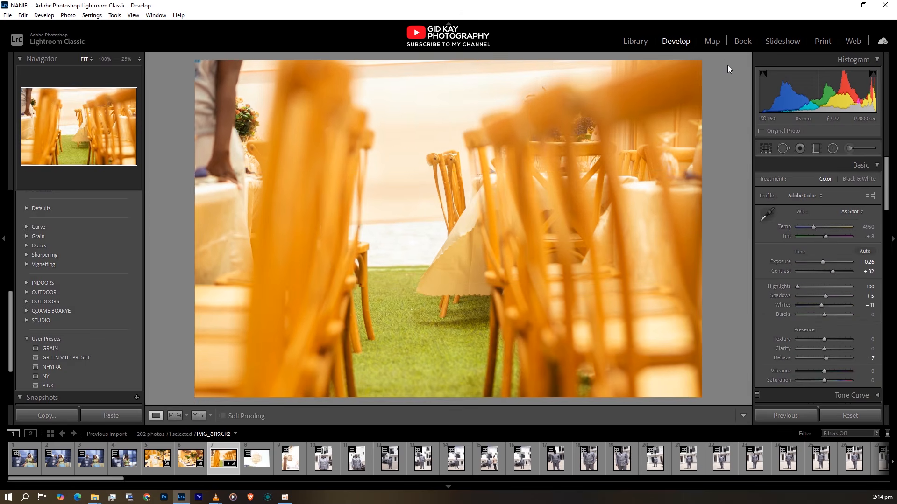
{"action": "key", "text": "r"}
{"action": "left_click_drag", "start_coordinate": [716, 63], "coordinate": [716, 66]}
{"action": "key", "text": "Return"}
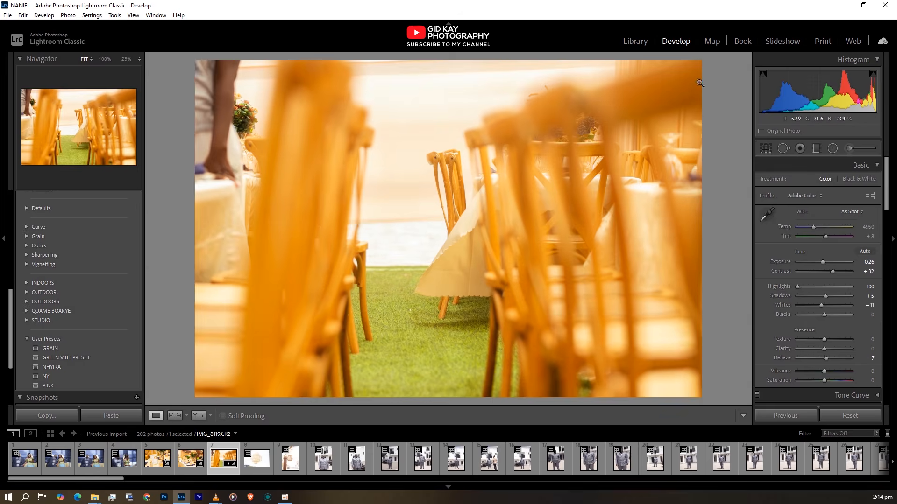
Trim the upper and left edges of the chairs photo to cut out the standing person, and rotate the crop slightly further
{"action": "key", "text": "r"}
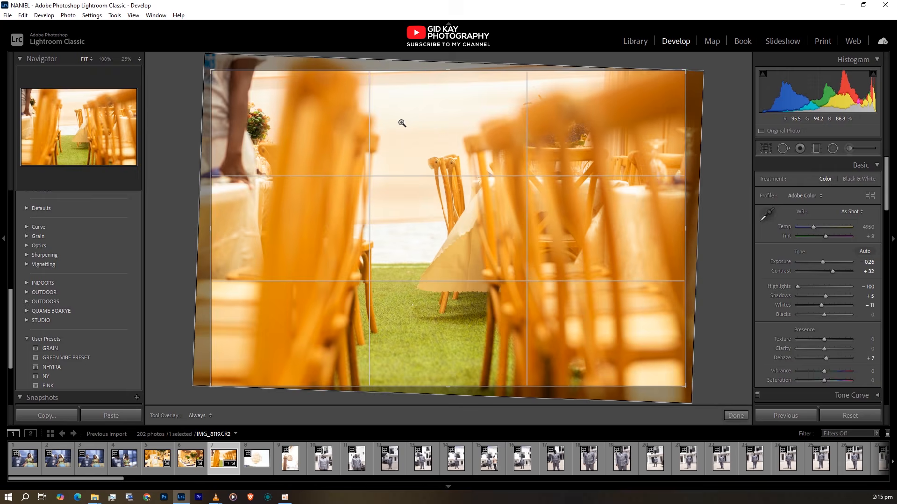
{"action": "left_click_drag", "start_coordinate": [449, 59], "coordinate": [451, 85]}
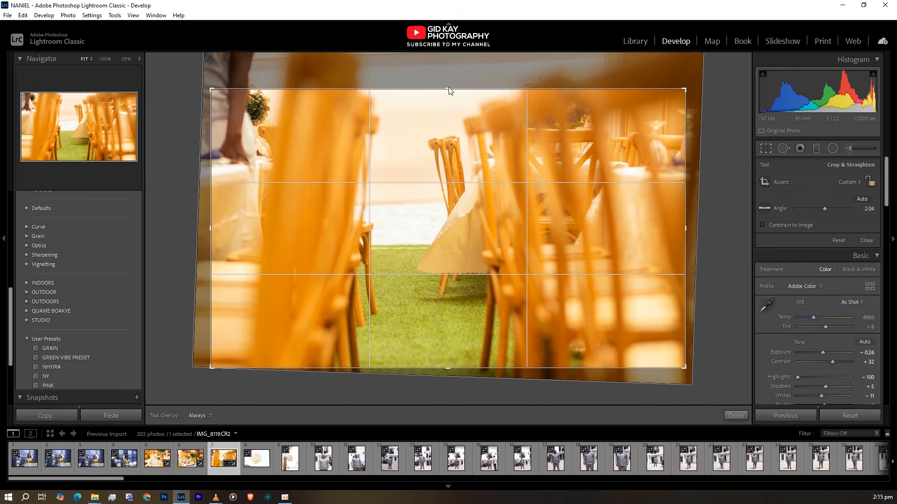
{"action": "left_click_drag", "start_coordinate": [212, 229], "coordinate": [248, 228]}
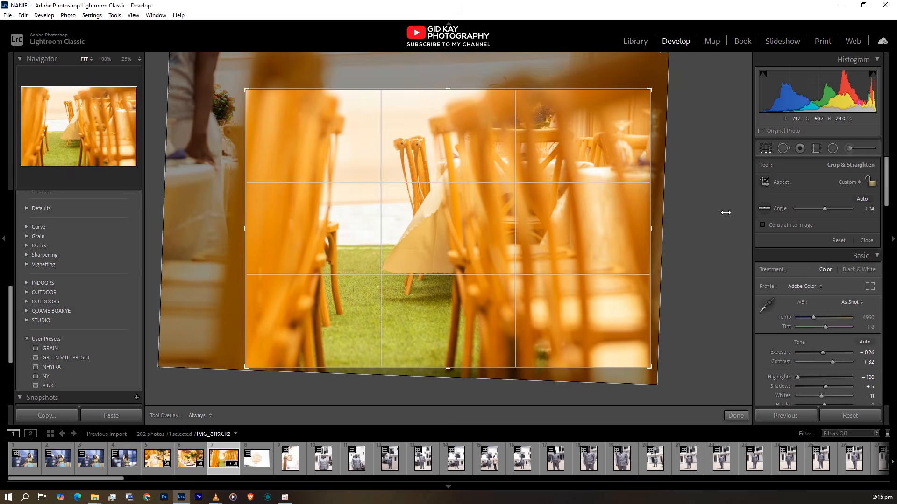
{"action": "double_click", "coordinate": [610, 231]}
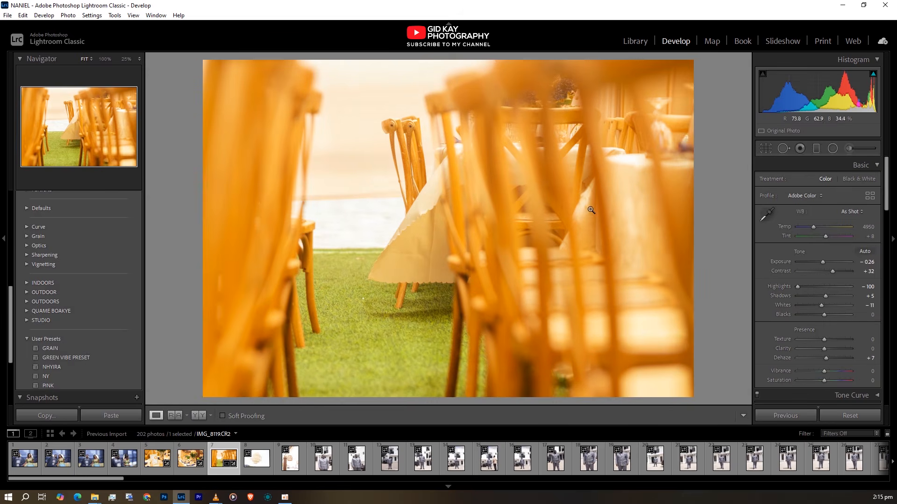
{"action": "key", "text": "r"}
{"action": "left_click_drag", "start_coordinate": [674, 80], "coordinate": [675, 82]}
{"action": "key", "text": "Return"}
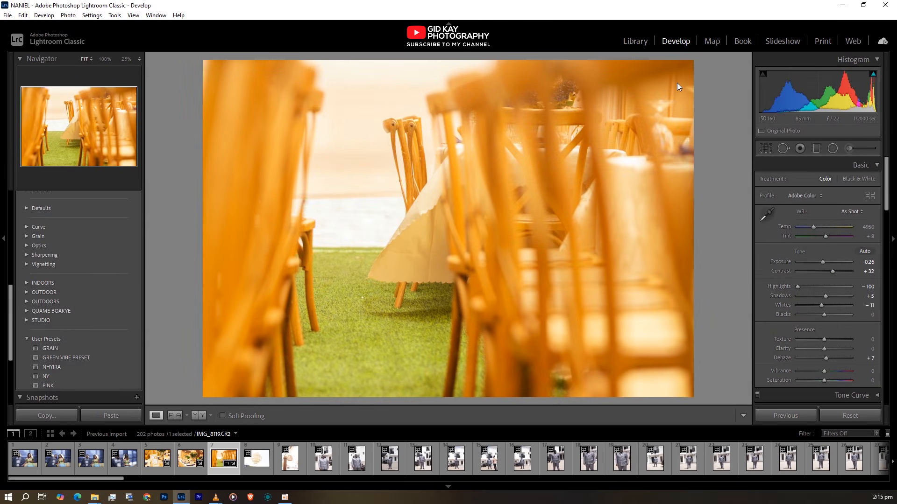
Paste the copied develop settings onto the hanging lantern photo IMG_8120.CR2
{"action": "key", "text": "Right"}
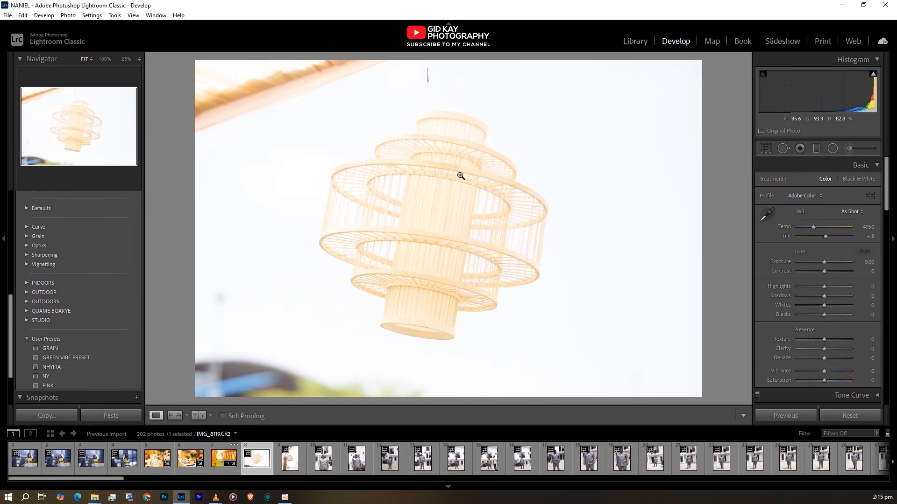
{"action": "right_click", "coordinate": [472, 127]}
{"action": "mouse_move", "coordinate": [541, 132]}
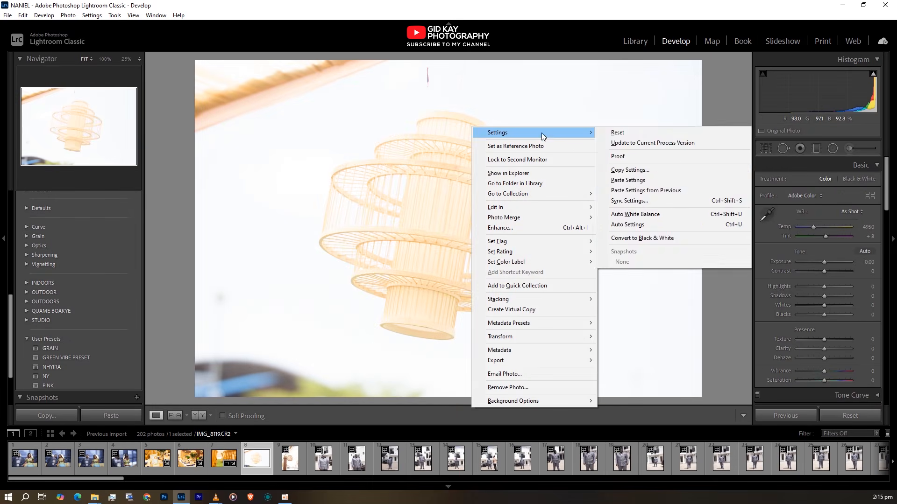
{"action": "left_click", "coordinate": [645, 181]}
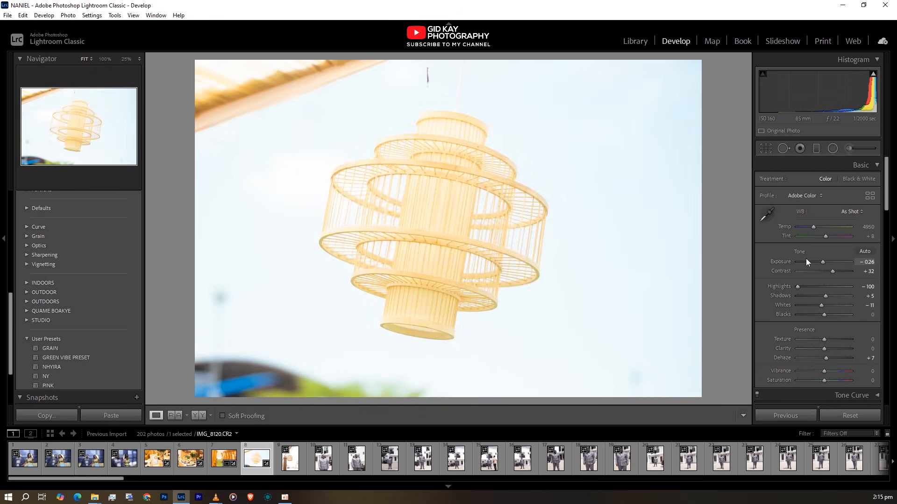
Set the lantern photo's exposure to -1.32 and, in a side-by-side before/after comparison, its dehaze to +30
{"action": "left_click_drag", "start_coordinate": [822, 265], "coordinate": [816, 266]}
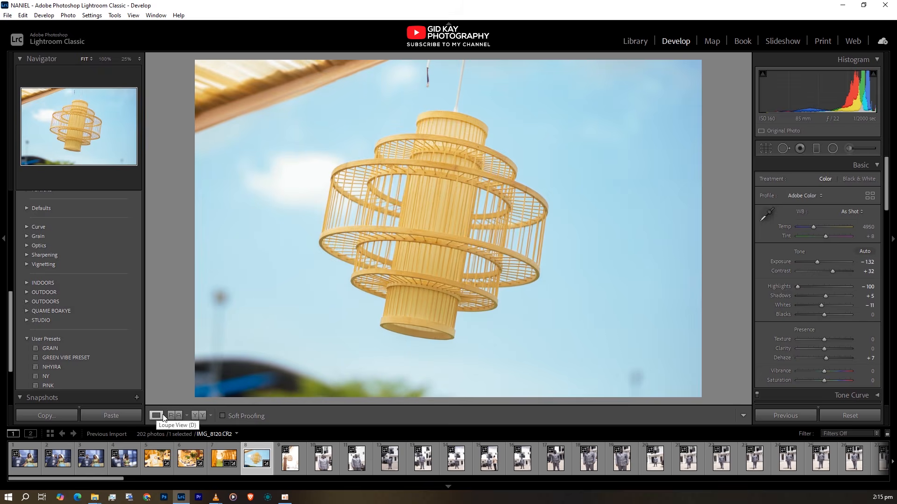
{"action": "left_click", "coordinate": [198, 416]}
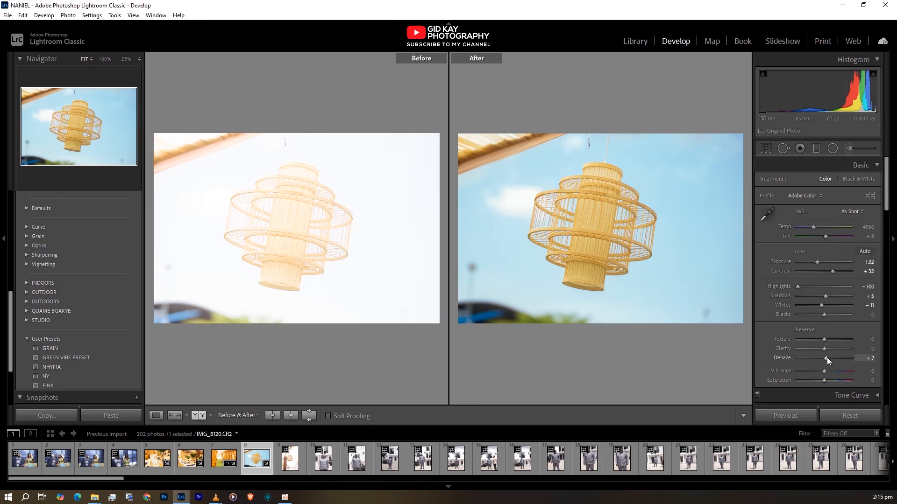
{"action": "left_click_drag", "start_coordinate": [827, 358], "coordinate": [834, 357]}
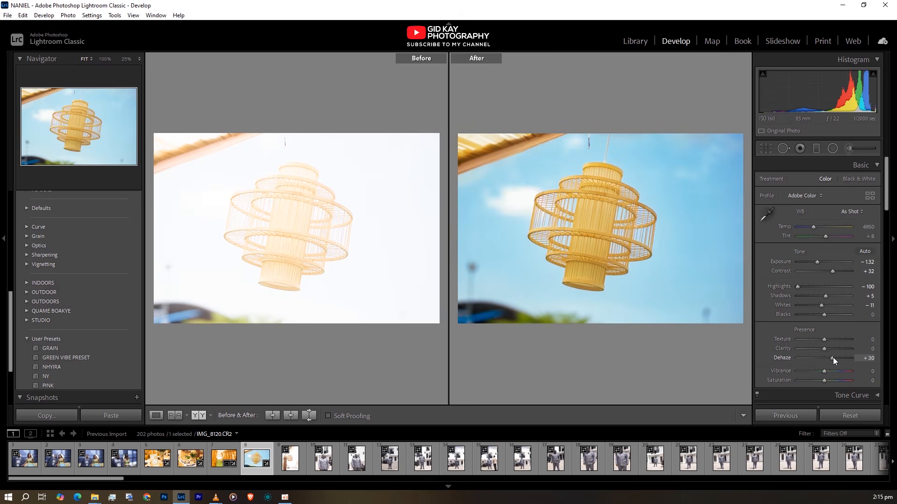
Set the lantern photo's blue hue to -17, blue saturation to +33 and blue luminance to -17
{"action": "scroll", "coordinate": [785, 352], "scroll_direction": "down", "scroll_amount": 5}
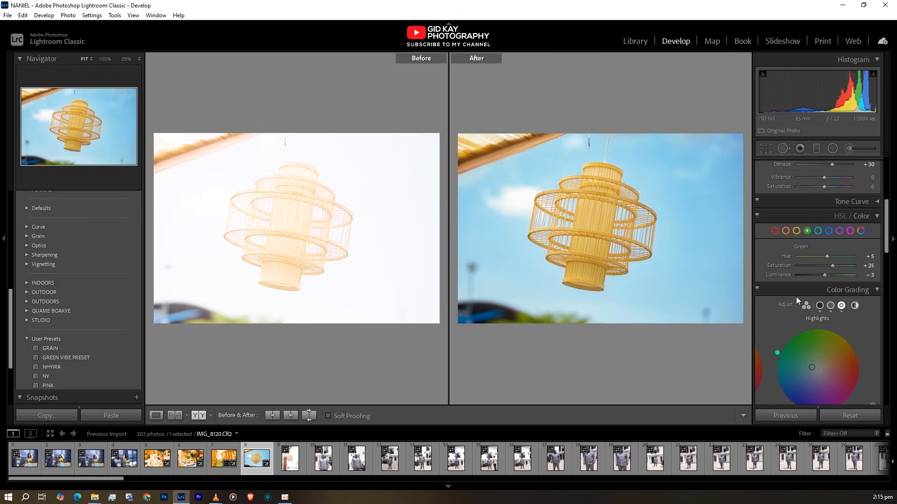
{"action": "left_click", "coordinate": [829, 231]}
{"action": "left_click_drag", "start_coordinate": [825, 255], "coordinate": [820, 256]}
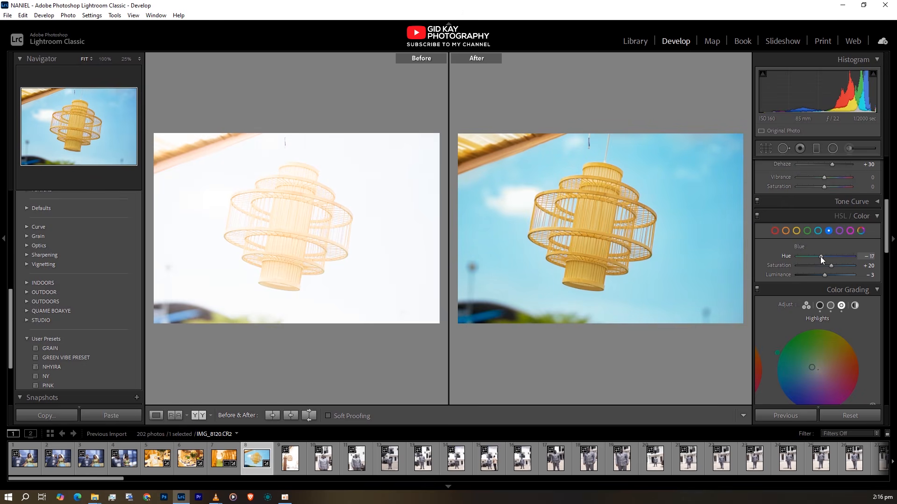
{"action": "left_click_drag", "start_coordinate": [830, 267], "coordinate": [820, 275]}
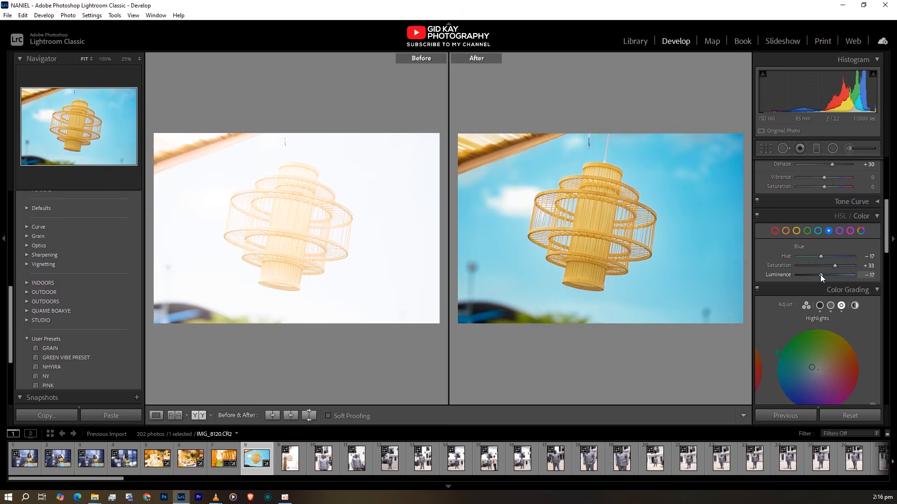
Fine-tune the yellow saturation and luminance of the lantern photo in the color mixer
{"action": "left_click", "coordinate": [796, 231]}
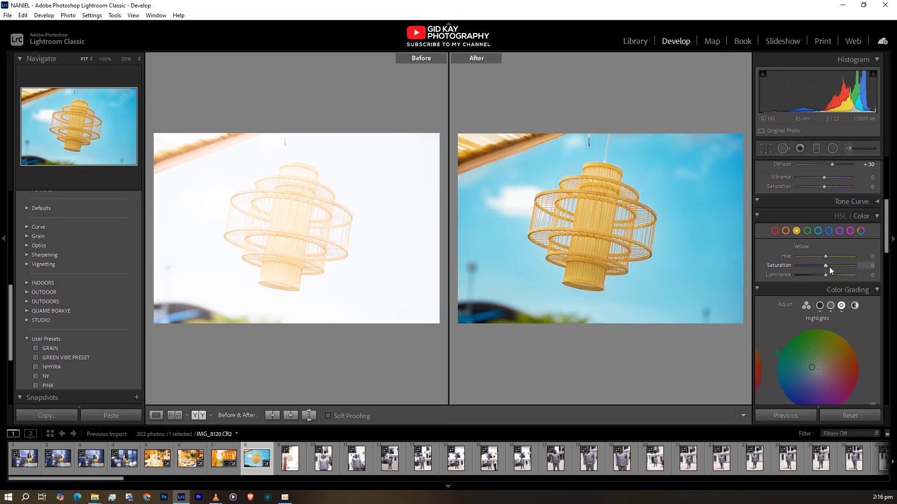
{"action": "left_click_drag", "start_coordinate": [826, 265], "coordinate": [828, 275]}
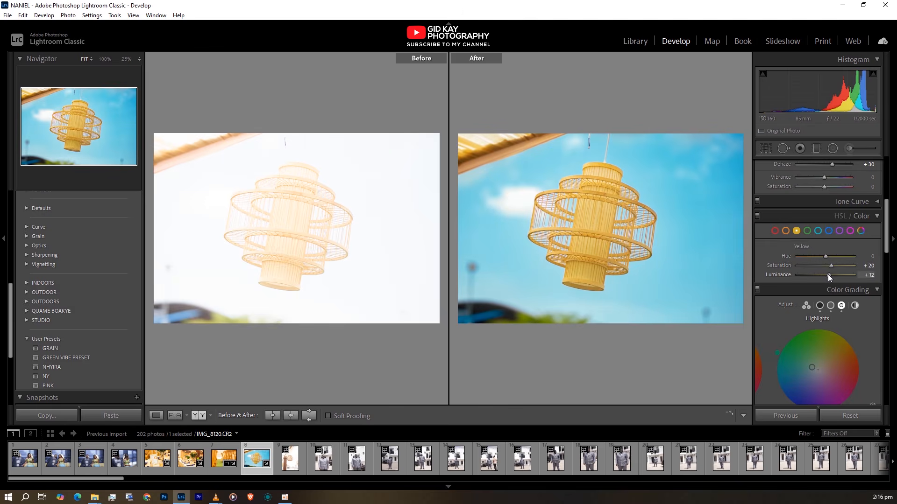
{"action": "left_click", "coordinate": [780, 213]}
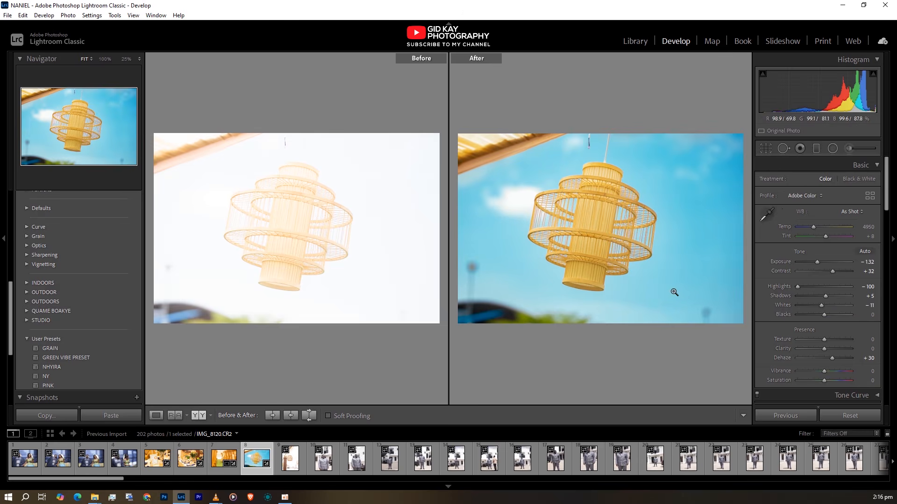
Review the edited lantern photo in full screen, and return to the single-photo loupe view
{"action": "key", "text": "f"}
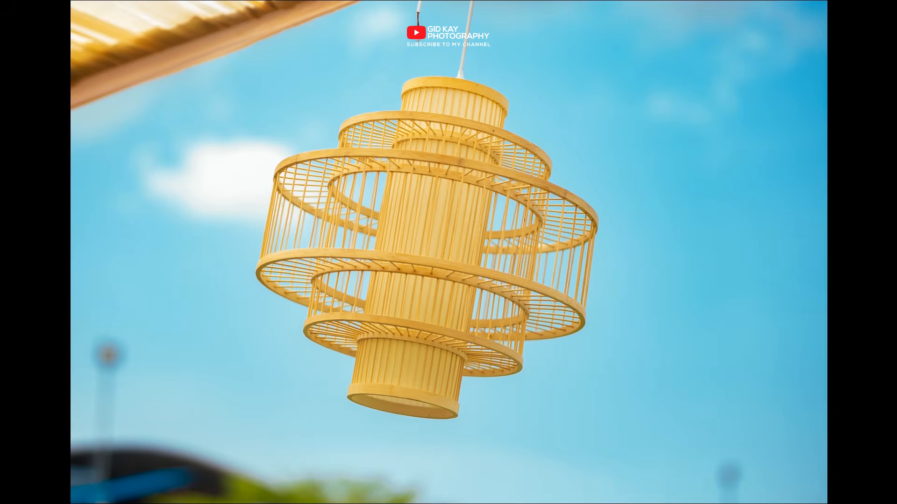
{"action": "key", "text": "f"}
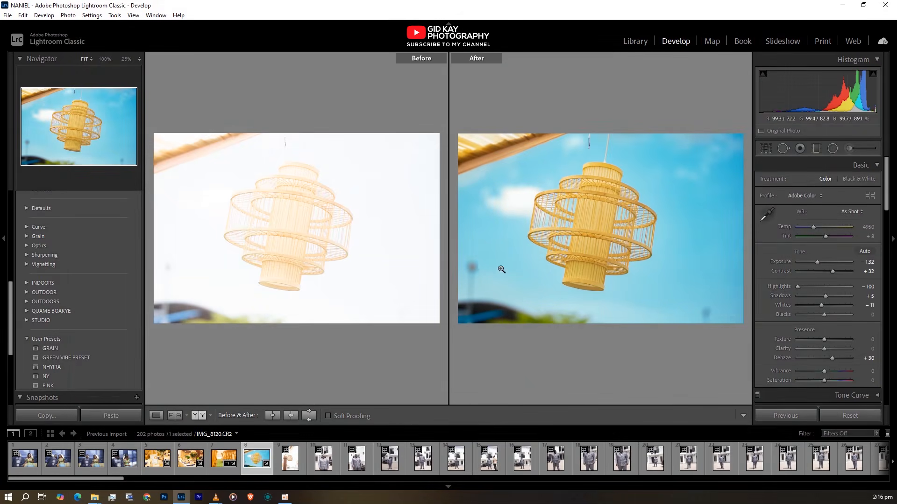
{"action": "left_click", "coordinate": [156, 416]}
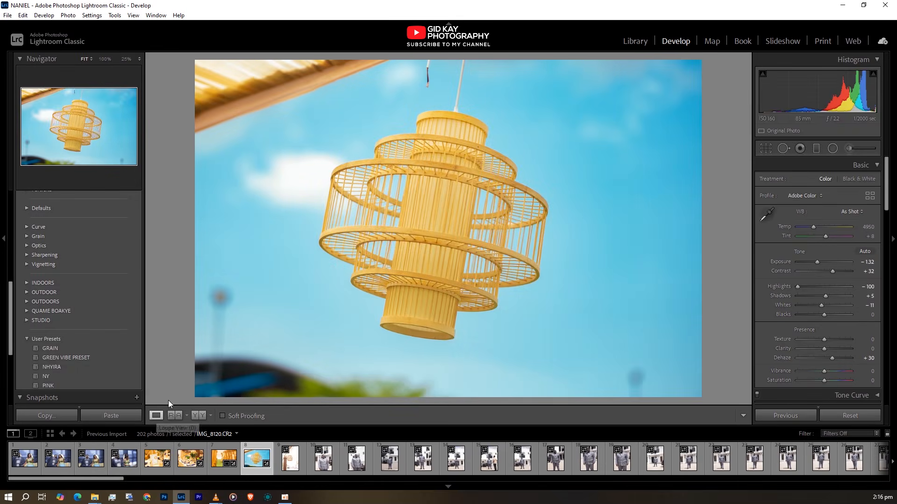
Copy the develop settings of the lantern photo IMG_8120.CR2, leaving crop, transform and local adjustments excluded
{"action": "right_click", "coordinate": [463, 162]}
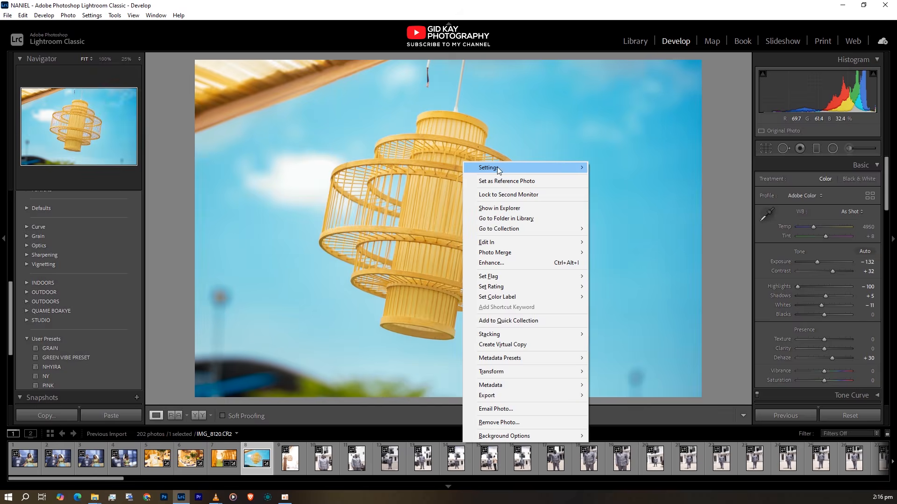
{"action": "mouse_move", "coordinate": [537, 168]}
{"action": "left_click", "coordinate": [608, 206]}
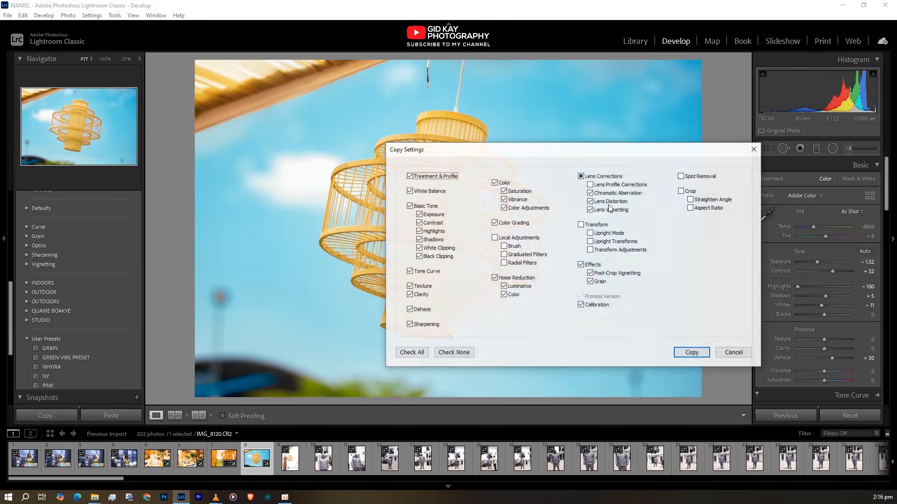
{"action": "left_click", "coordinate": [692, 356]}
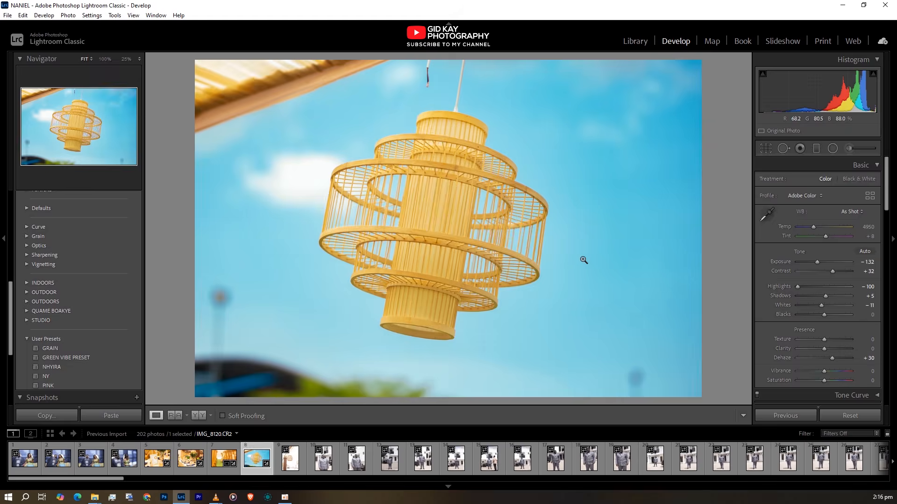
Paste the copied develop settings onto the overexposed basket lantern photo that follows IMG_8120.CR2
{"action": "key", "text": "Right"}
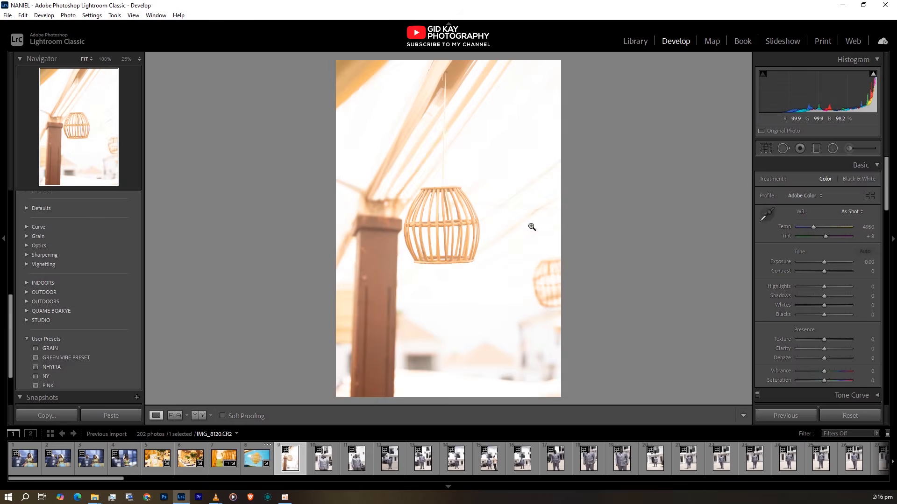
{"action": "right_click", "coordinate": [472, 193]}
{"action": "mouse_move", "coordinate": [529, 193]}
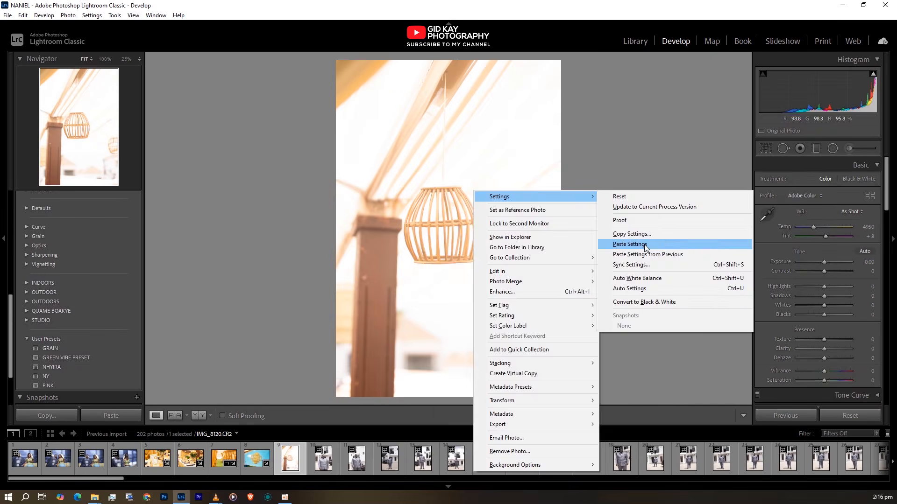
{"action": "left_click", "coordinate": [643, 245]}
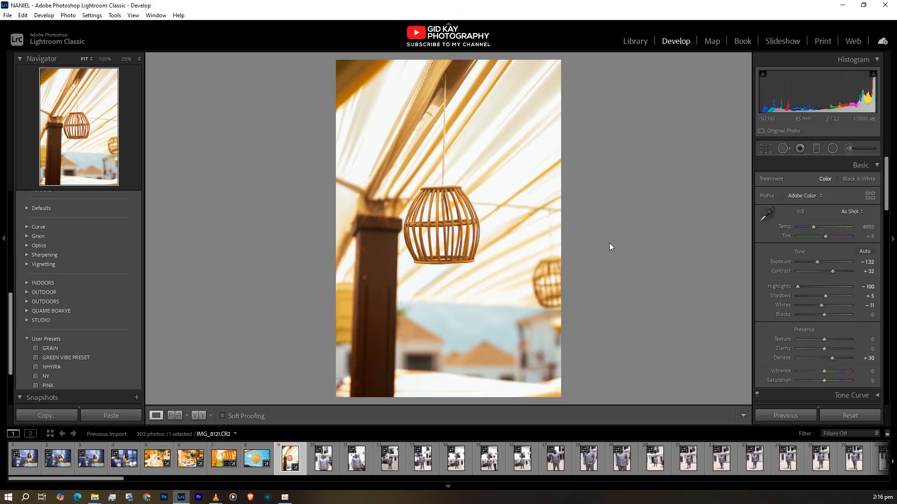
Crop the basket lantern photo to a 4 x 5 / 8 x 10 aspect, shifting the frame to keep the photo's upper edge
{"action": "key", "text": "r"}
{"action": "left_click", "coordinate": [842, 181]}
{"action": "left_click", "coordinate": [789, 234]}
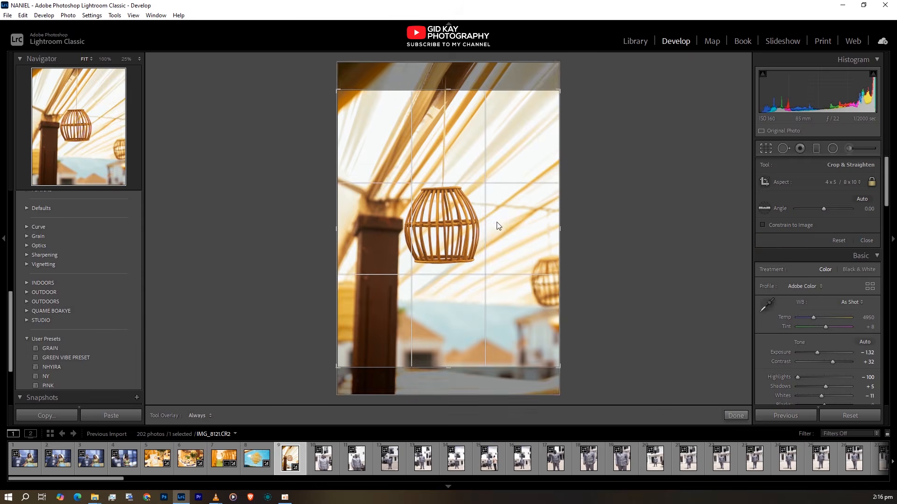
{"action": "left_click_drag", "start_coordinate": [496, 222], "coordinate": [497, 240]}
{"action": "key", "text": "y"}
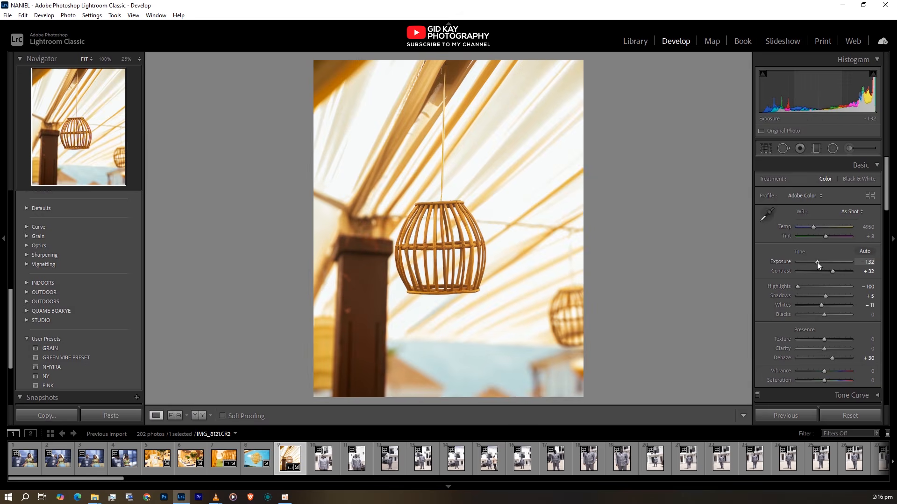
Set the basket lantern photo's exposure to -1.05 and shadows to +25, and review the result in full screen
{"action": "left_click_drag", "start_coordinate": [817, 262], "coordinate": [818, 262]}
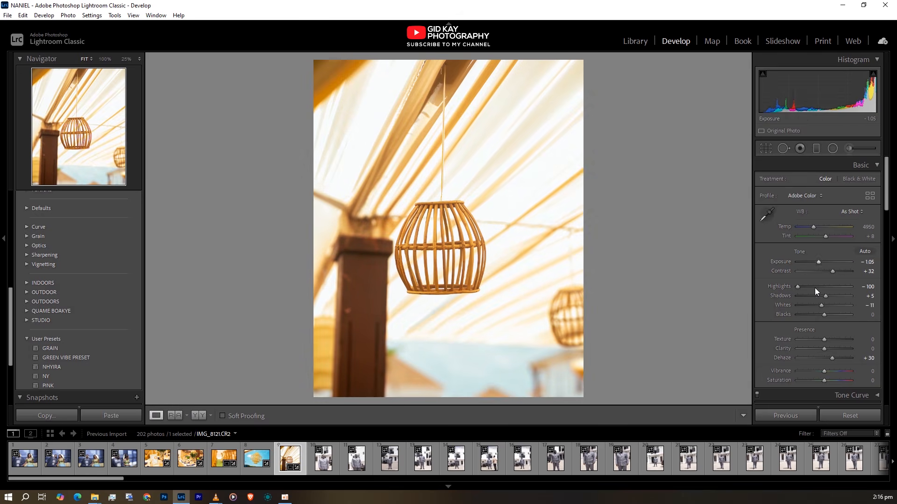
{"action": "left_click_drag", "start_coordinate": [825, 295], "coordinate": [831, 295]}
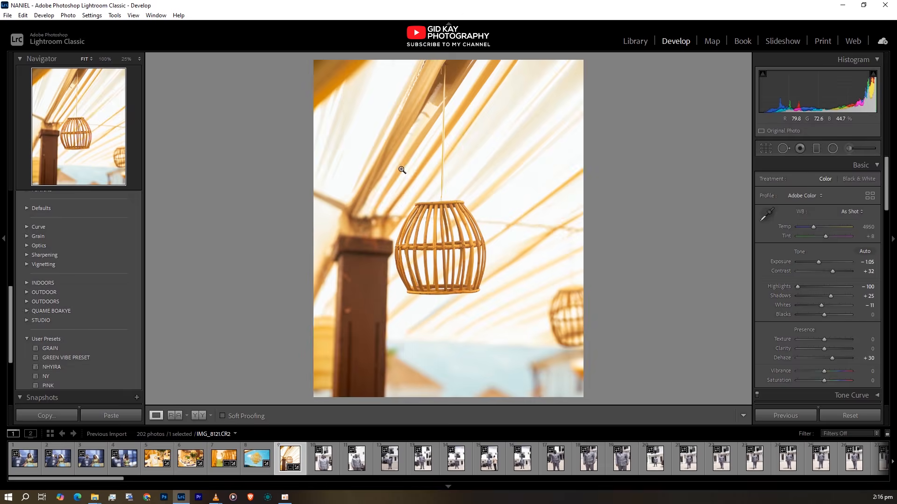
{"action": "key", "text": "f"}
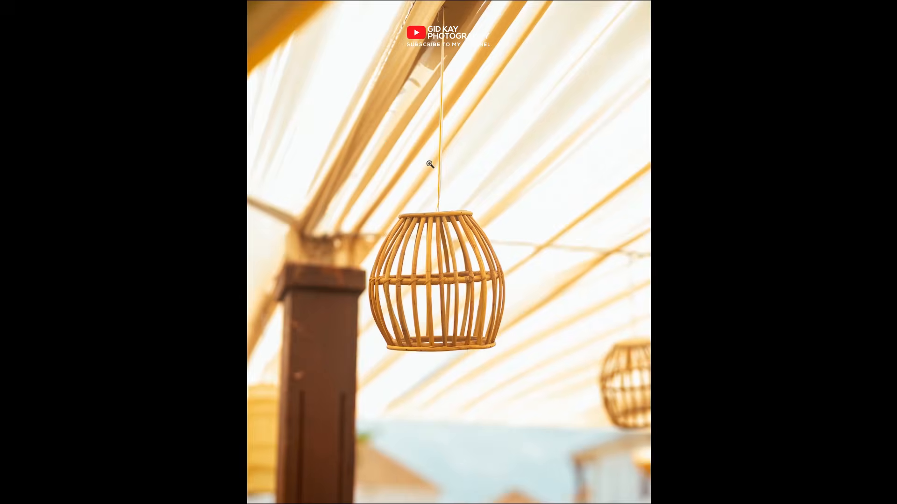
{"action": "key", "text": "f"}
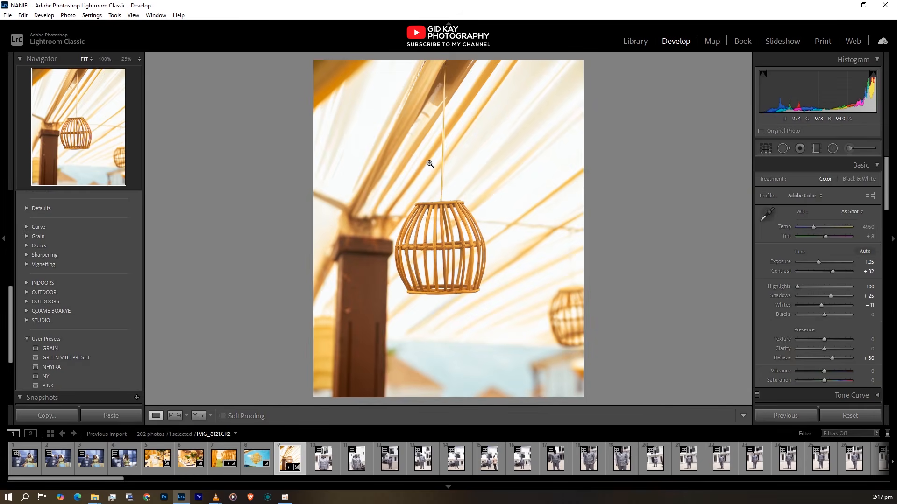
{"action": "scroll", "coordinate": [831, 285], "scroll_direction": "down", "scroll_amount": 5}
{"action": "scroll", "coordinate": [831, 285], "scroll_direction": "up", "scroll_amount": 5}
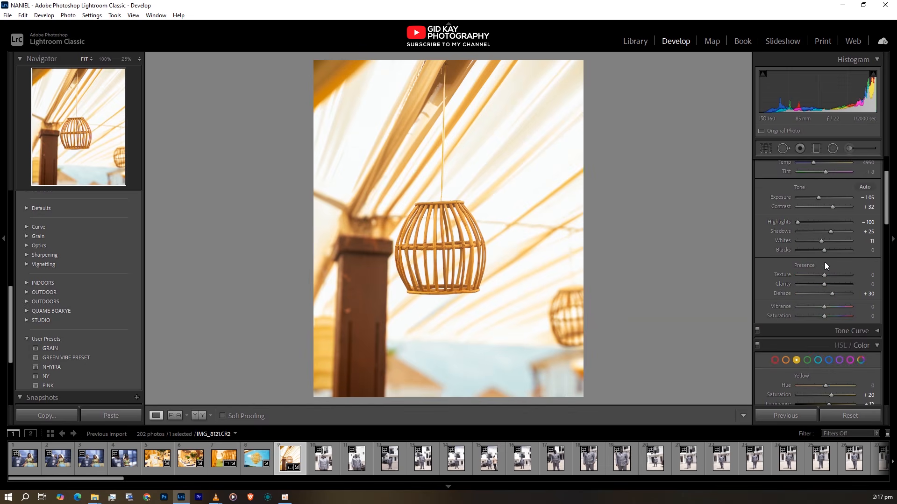
{"action": "scroll", "coordinate": [825, 264], "scroll_direction": "down", "scroll_amount": 8}
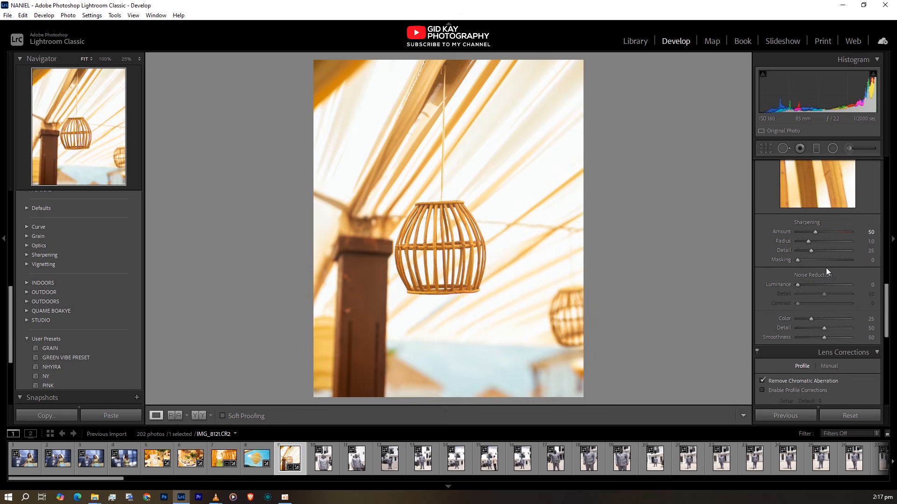
{"action": "scroll", "coordinate": [826, 272], "scroll_direction": "up", "scroll_amount": 4}
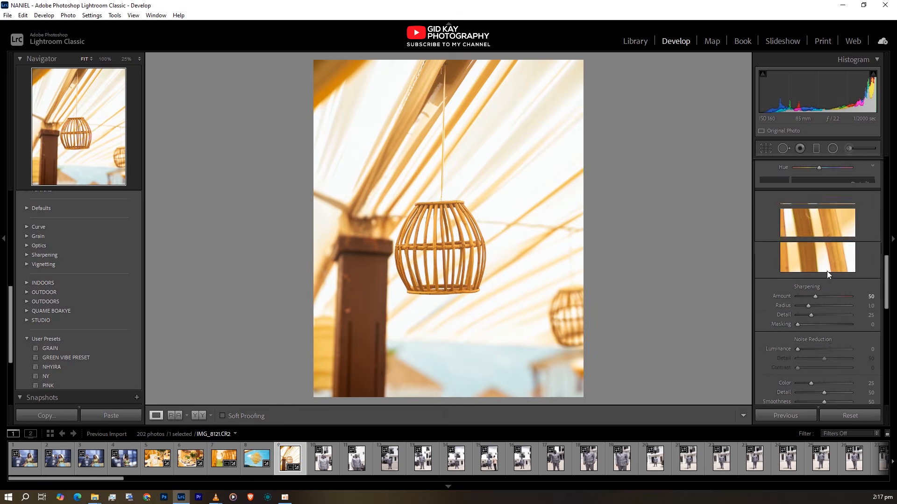
{"action": "scroll", "coordinate": [829, 276], "scroll_direction": "up", "scroll_amount": 5}
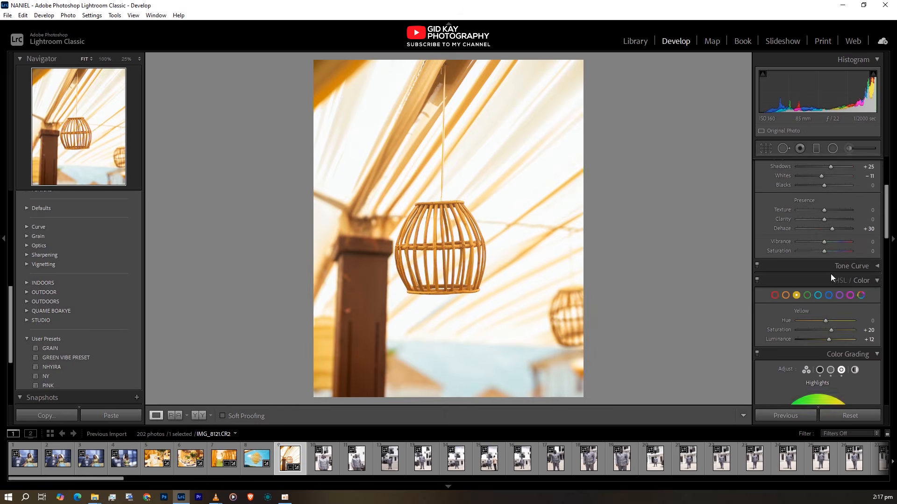